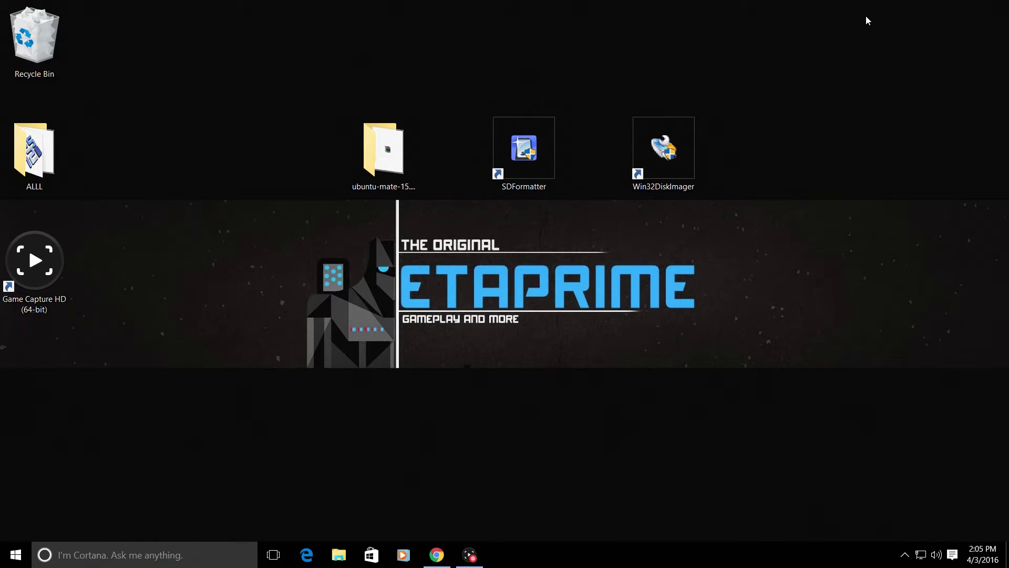
Step: From Chrome's Ubuntu MATE Download page, open Raspberry Pi and scroll to its BitTorrent and mirror images
{"action": "left_click", "coordinate": [437, 555]}
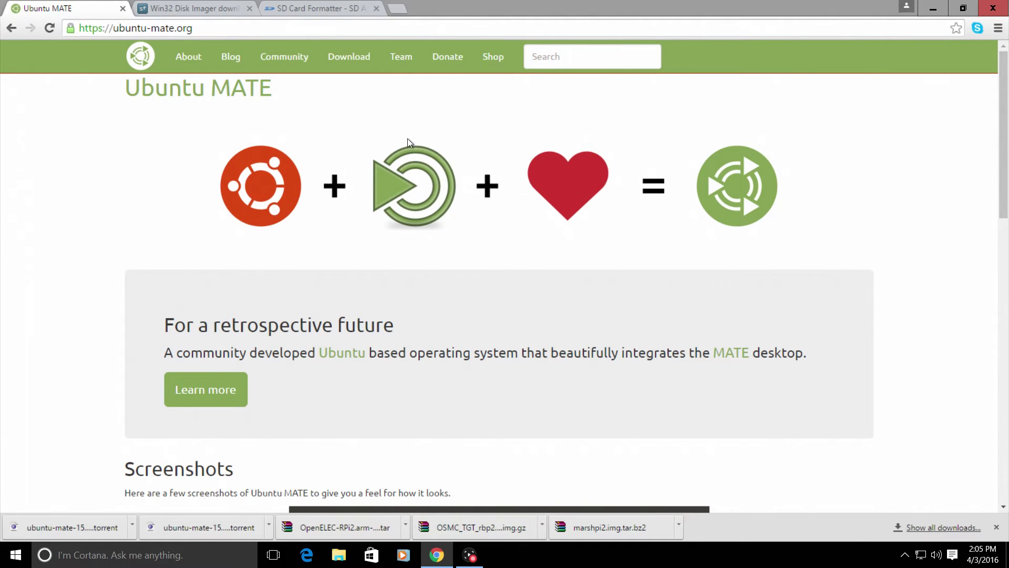
{"action": "left_click", "coordinate": [344, 63]}
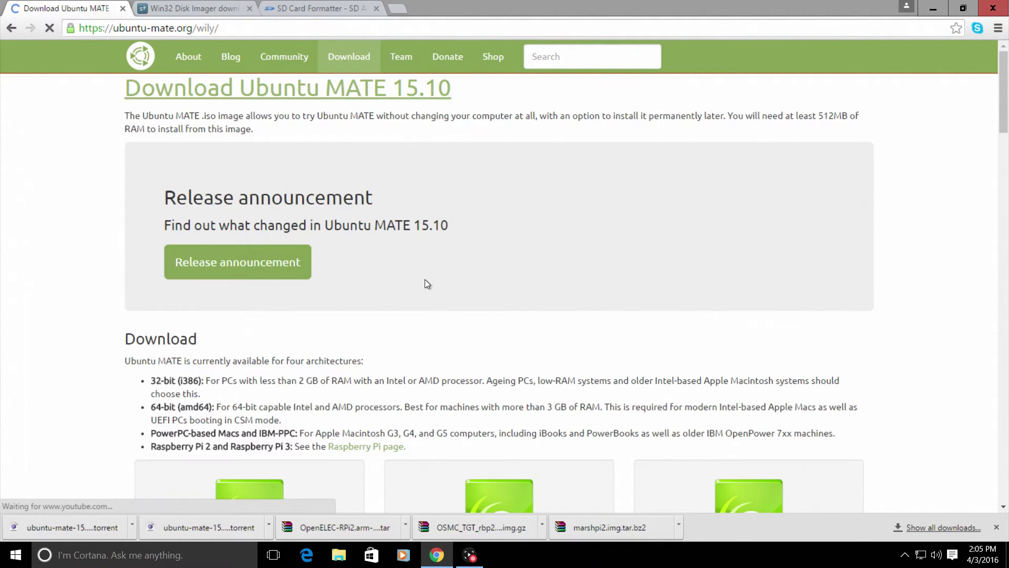
{"action": "scroll", "coordinate": [427, 282], "scroll_direction": "down", "scroll_amount": 4}
{"action": "scroll", "coordinate": [427, 283], "scroll_direction": "down", "scroll_amount": 3}
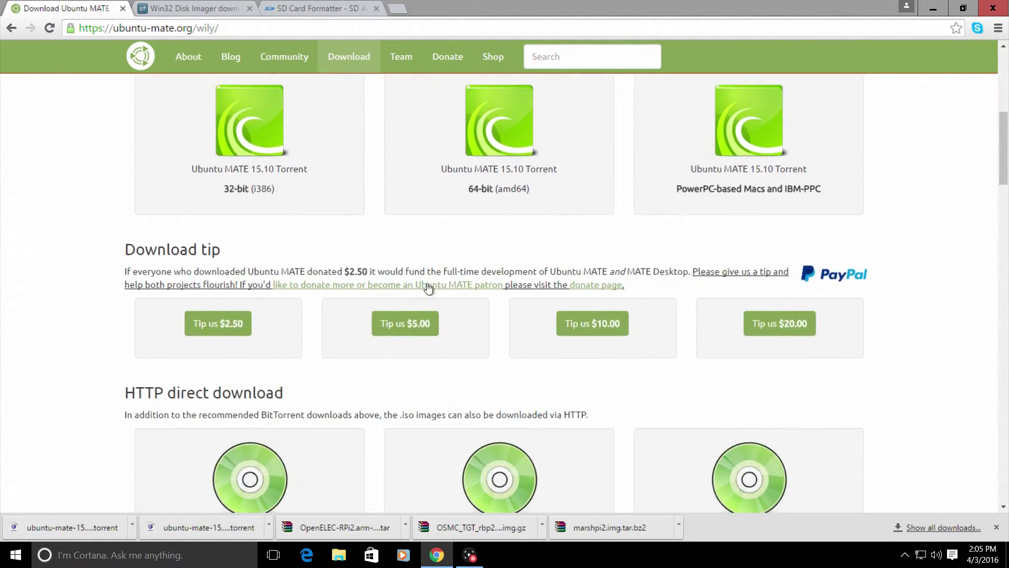
{"action": "scroll", "coordinate": [427, 286], "scroll_direction": "down", "scroll_amount": 20}
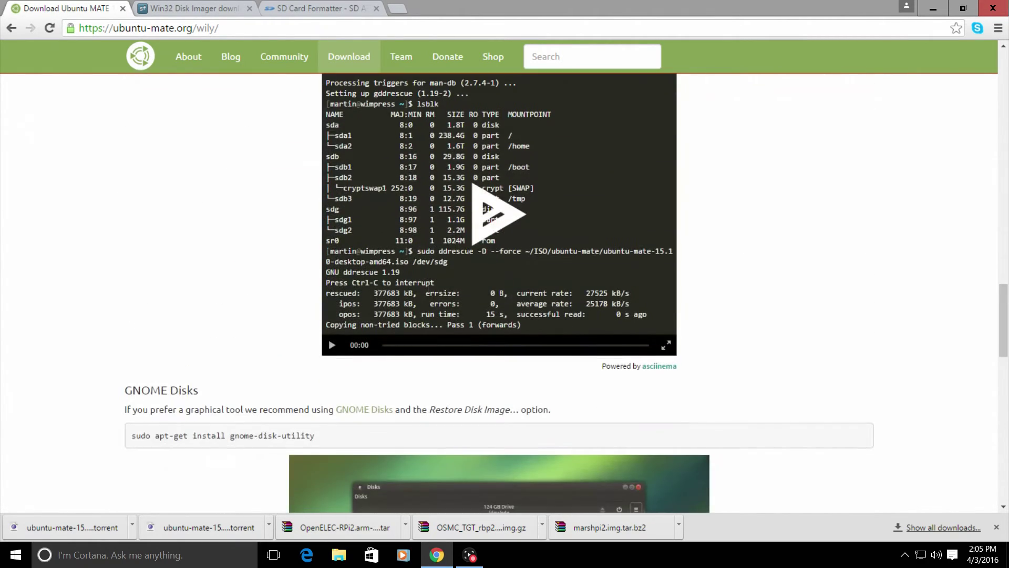
{"action": "scroll", "coordinate": [427, 289], "scroll_direction": "down", "scroll_amount": 15}
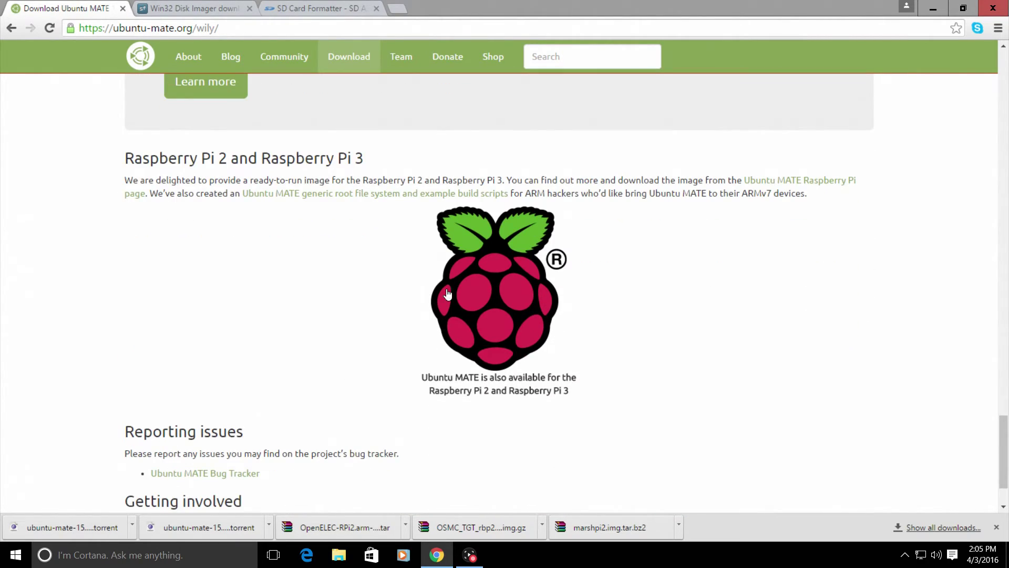
{"action": "left_click", "coordinate": [471, 293]}
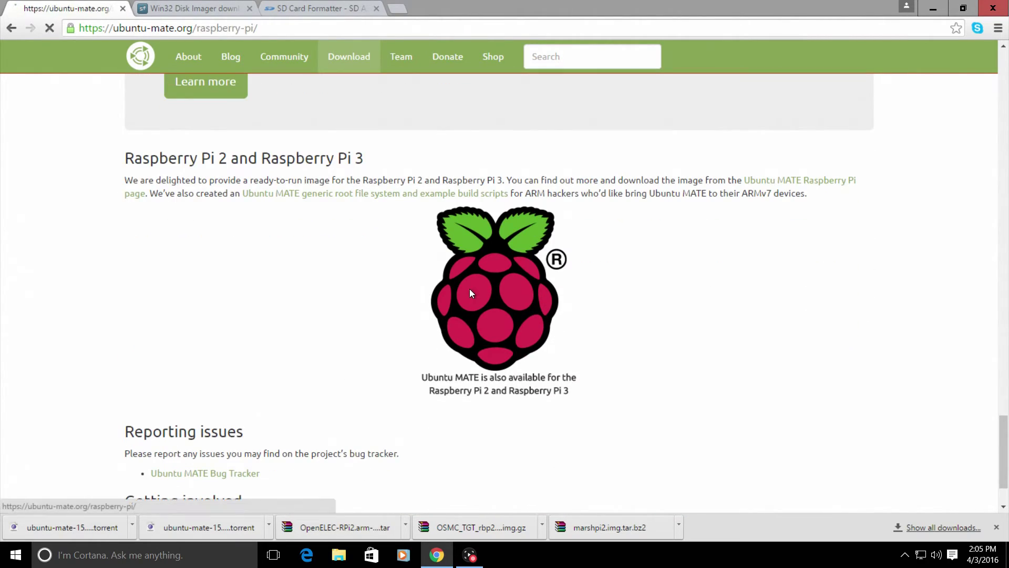
{"action": "scroll", "coordinate": [331, 370], "scroll_direction": "down", "scroll_amount": 8}
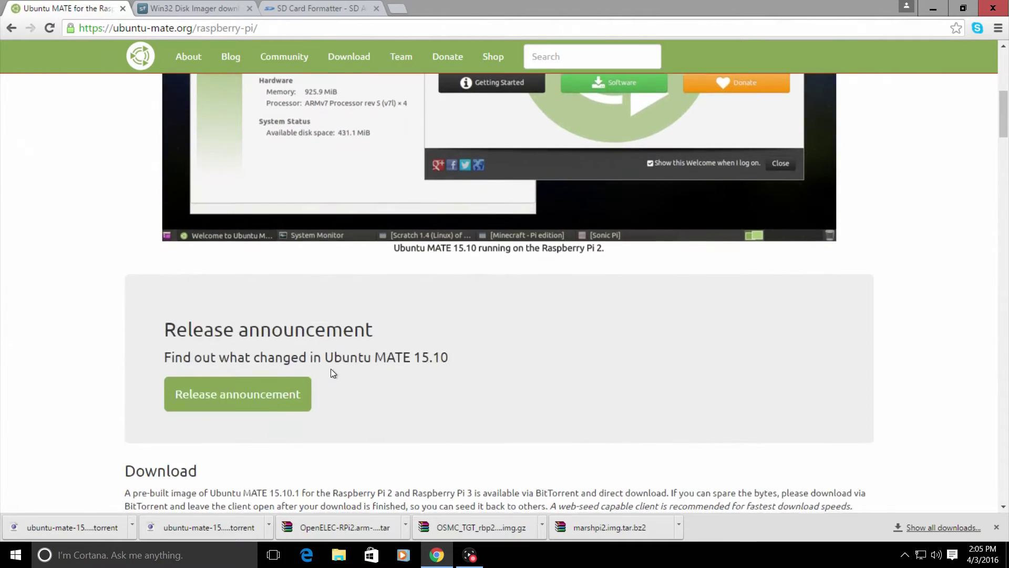
{"action": "scroll", "coordinate": [331, 373], "scroll_direction": "down", "scroll_amount": 7}
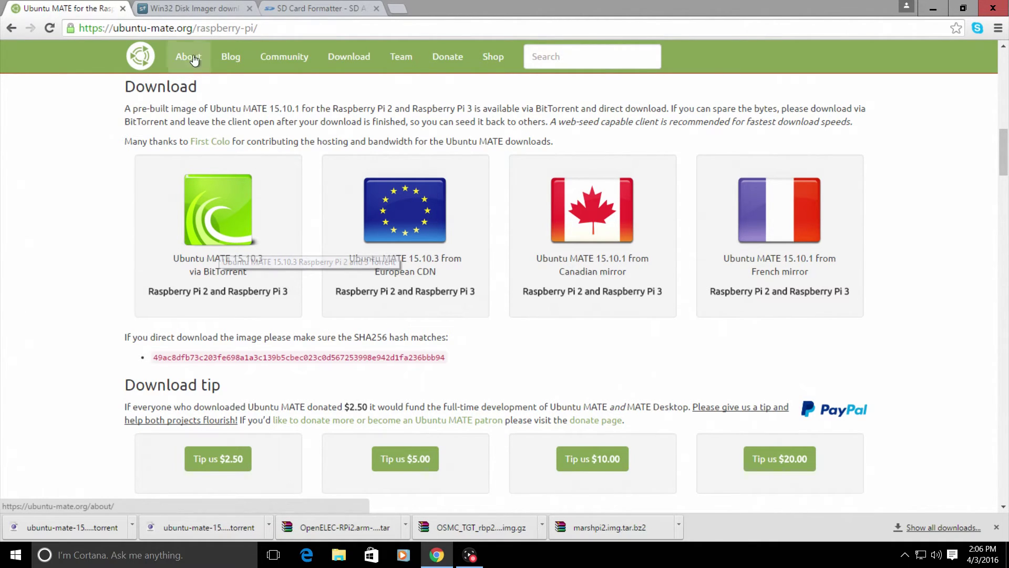
Step: Switch to the SourceForge Win32 Disk Imager tab and look over its 12.3 MB installer download
{"action": "left_click", "coordinate": [190, 8]}
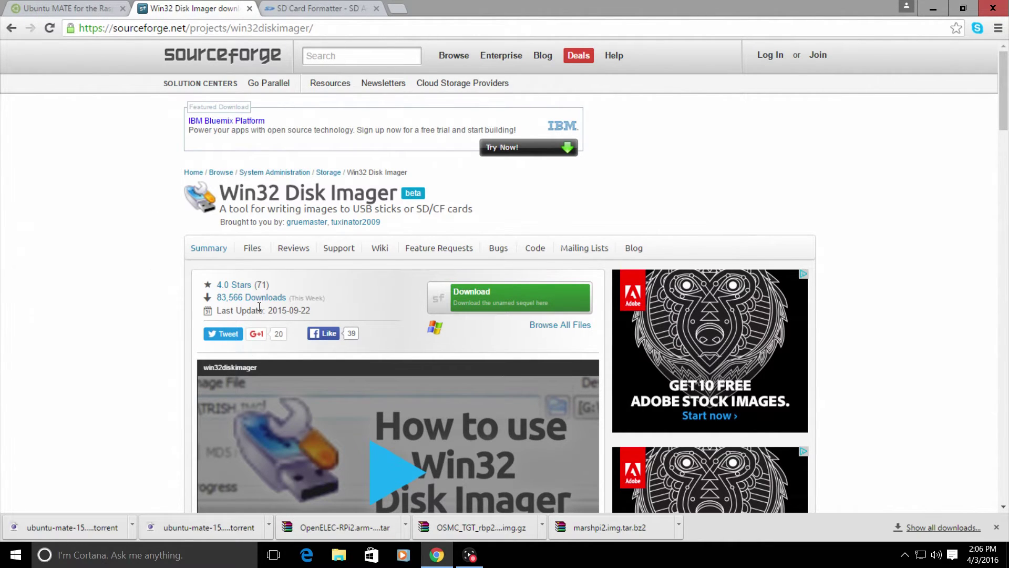
{"action": "scroll", "coordinate": [350, 299], "scroll_direction": "down", "scroll_amount": 2}
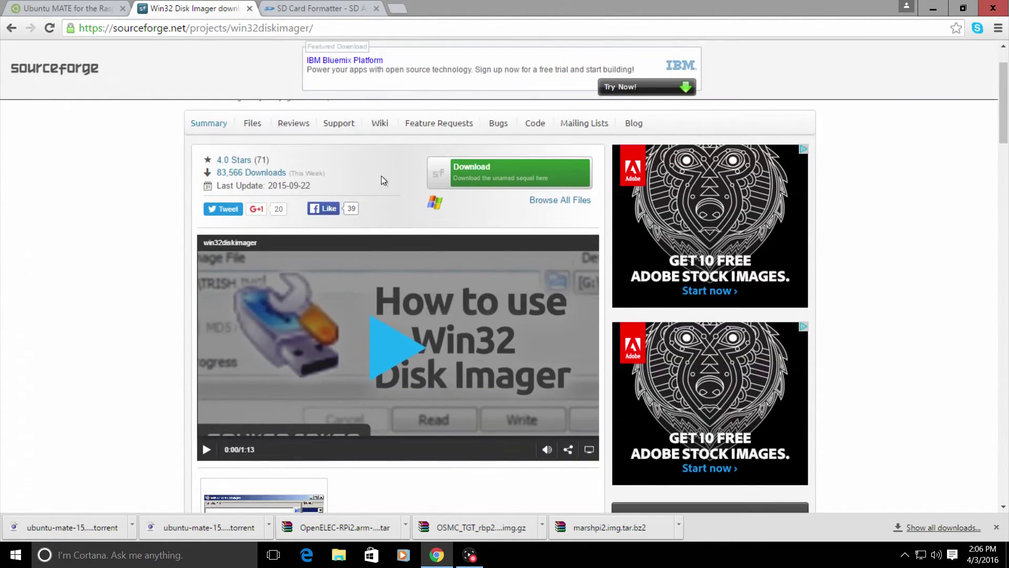
{"action": "scroll", "coordinate": [373, 210], "scroll_direction": "up", "scroll_amount": 2}
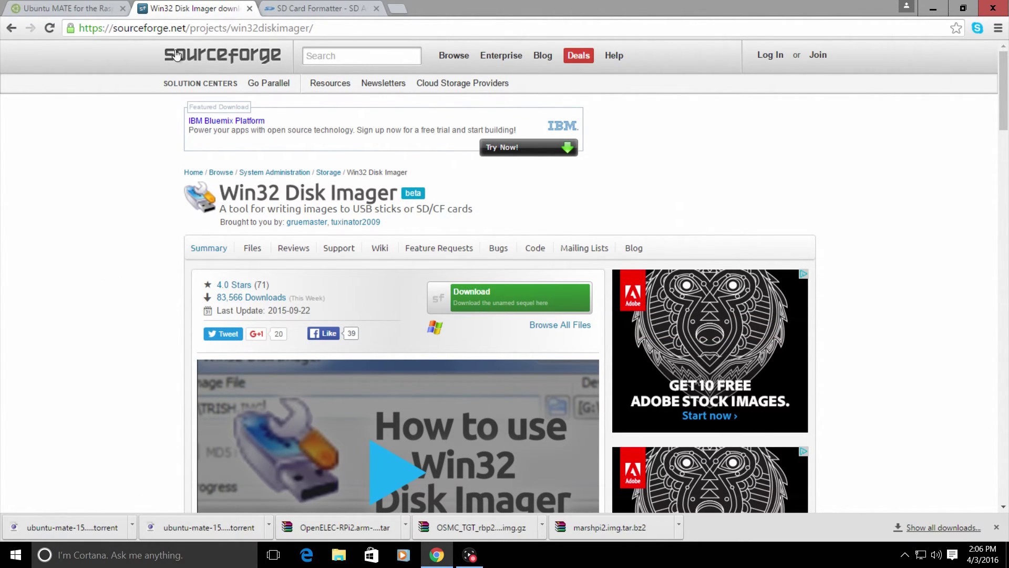
Step: Review the SD Formatter 4.0 download page, then minimize Chrome to reveal the desktop shortcuts
{"action": "left_click", "coordinate": [315, 8]}
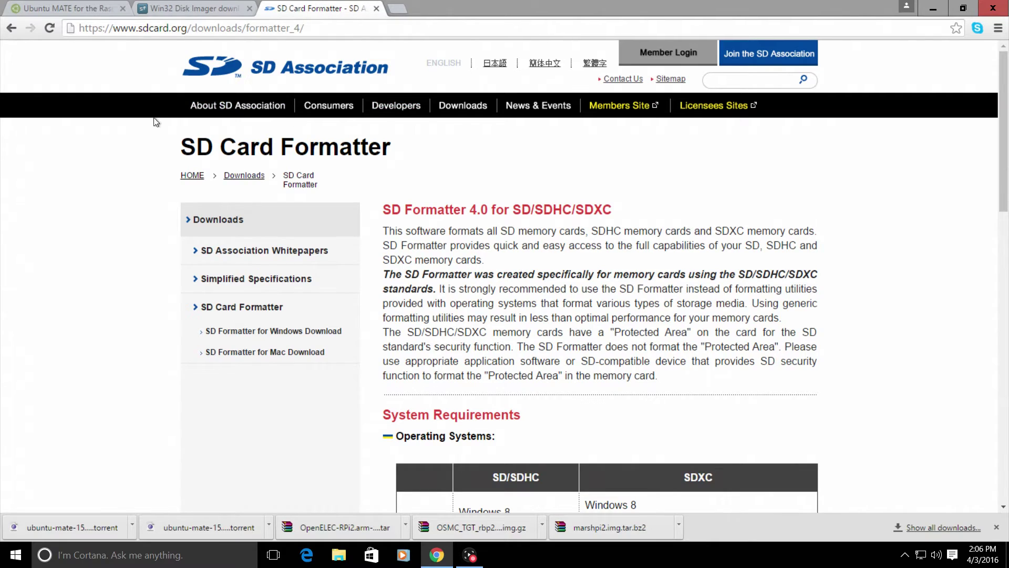
{"action": "scroll", "coordinate": [164, 288], "scroll_direction": "down", "scroll_amount": 3}
{"action": "scroll", "coordinate": [164, 288], "scroll_direction": "down", "scroll_amount": 15}
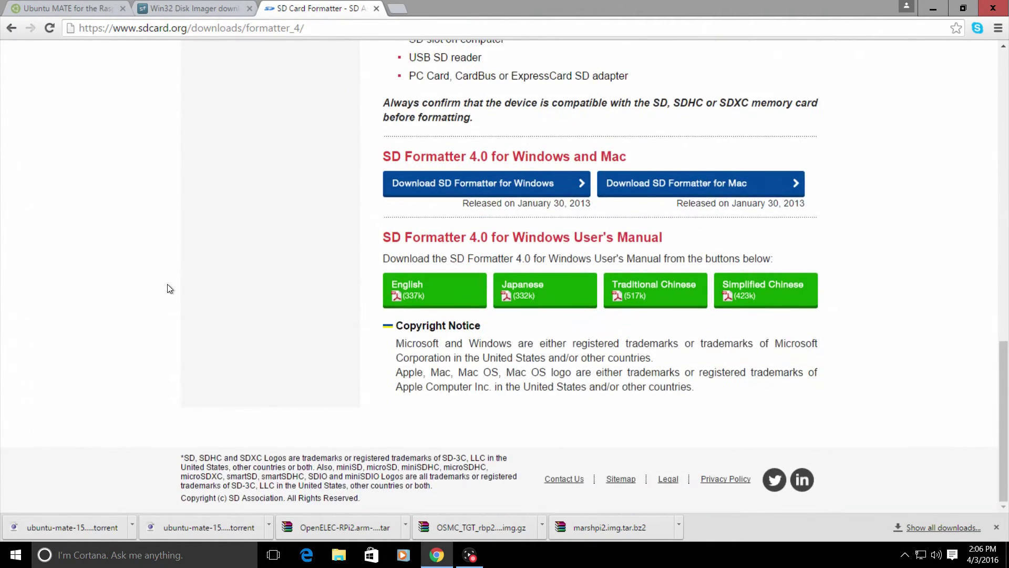
{"action": "scroll", "coordinate": [167, 288], "scroll_direction": "up", "scroll_amount": 4}
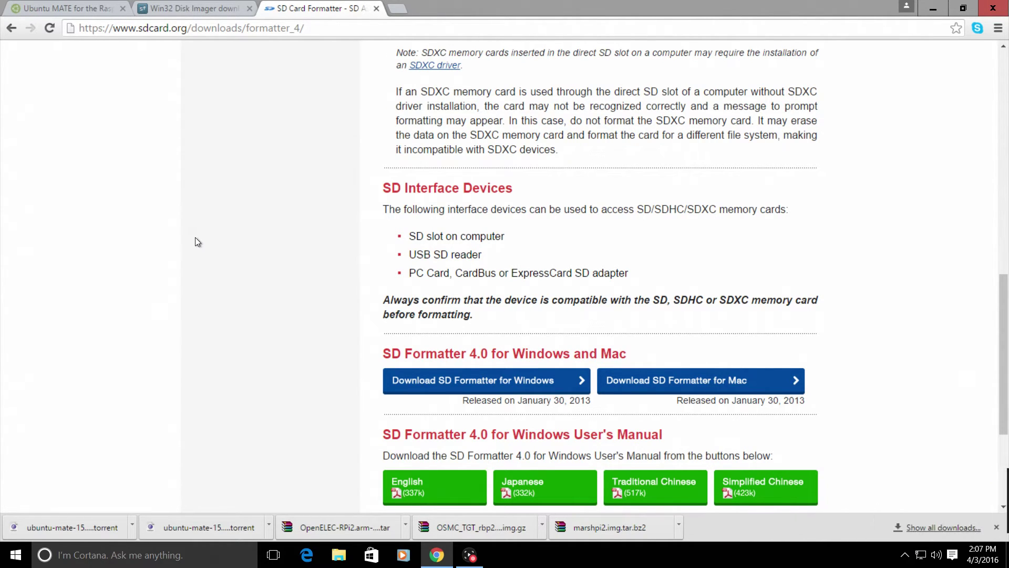
{"action": "left_click", "coordinate": [933, 11]}
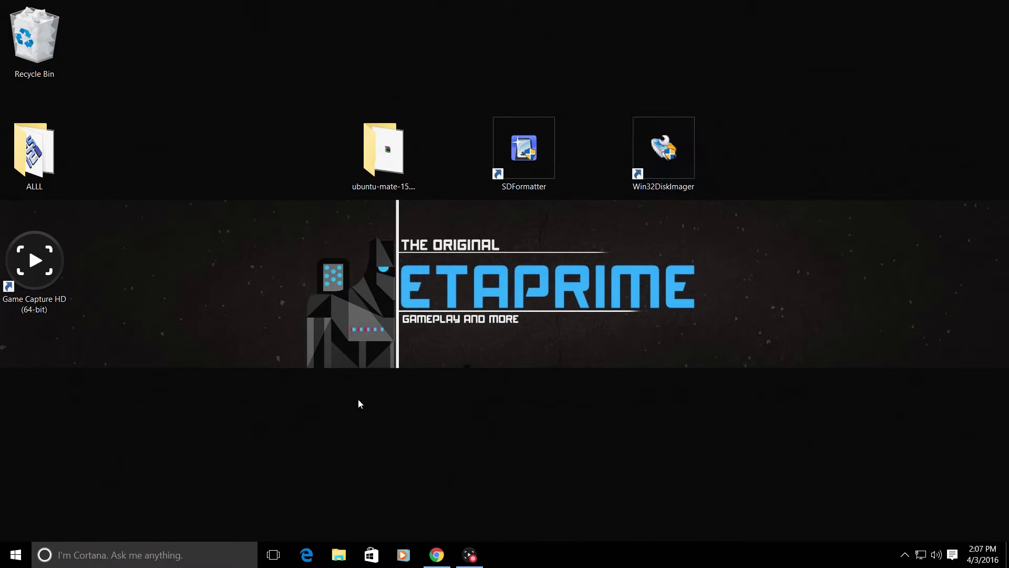
Step: Open the ubuntu-mate folder and extract its archive to ubuntu-mate-15.10.3-desktop-armhf-raspberry-pi-2.img\
{"action": "double_click", "coordinate": [375, 179]}
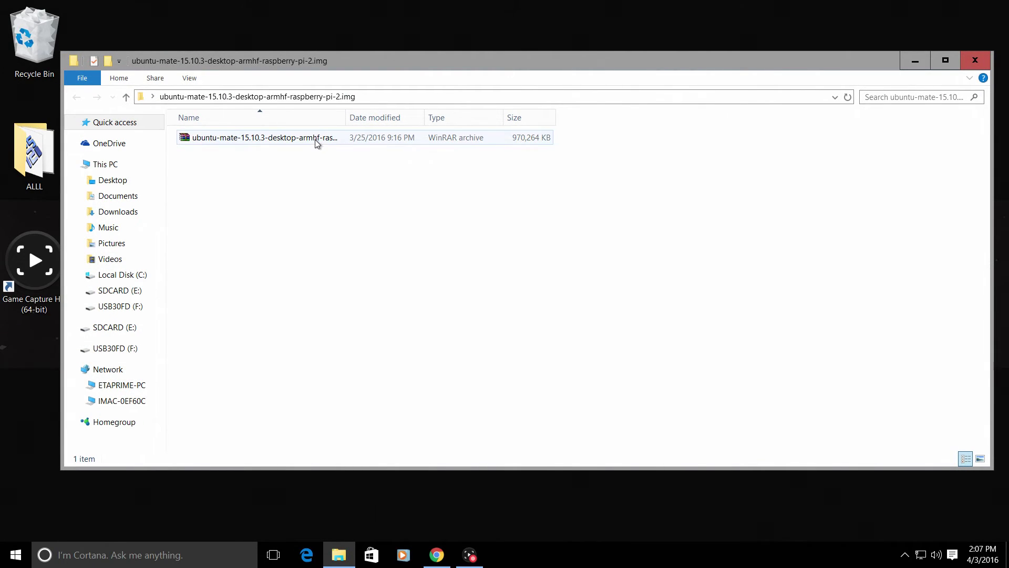
{"action": "left_click_drag", "start_coordinate": [346, 117], "coordinate": [546, 117]}
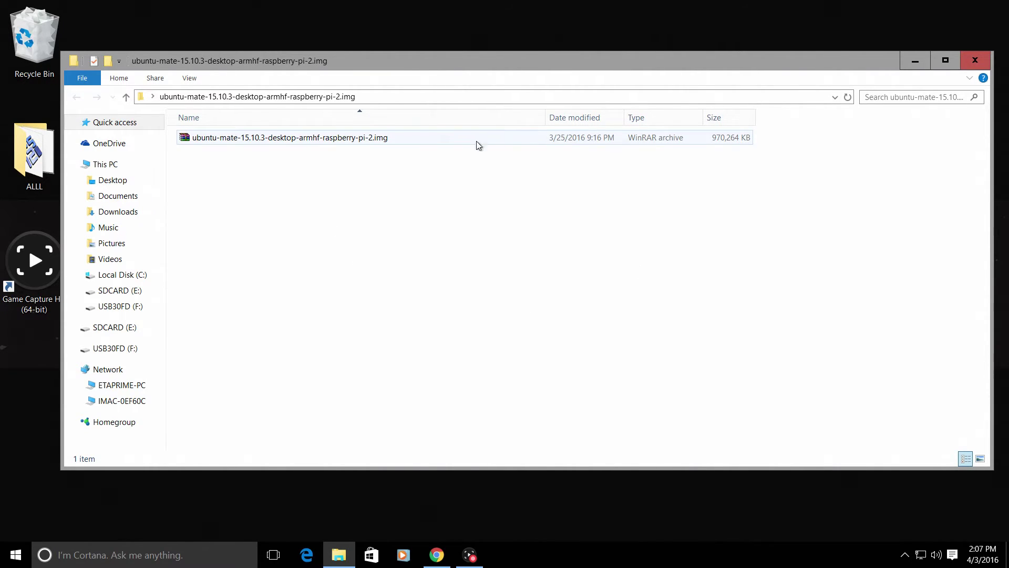
{"action": "right_click", "coordinate": [358, 140]}
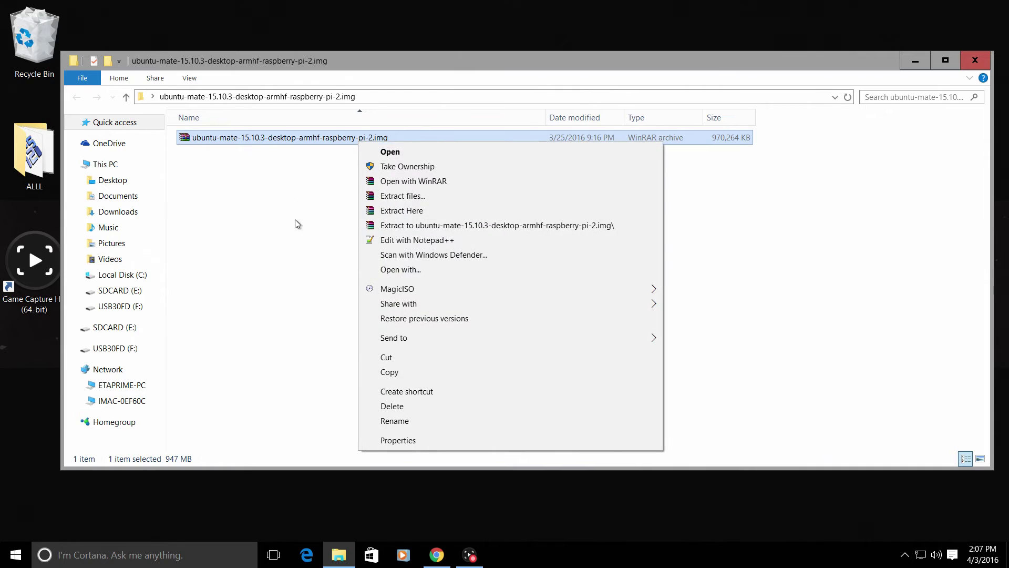
{"action": "left_click", "coordinate": [427, 225]}
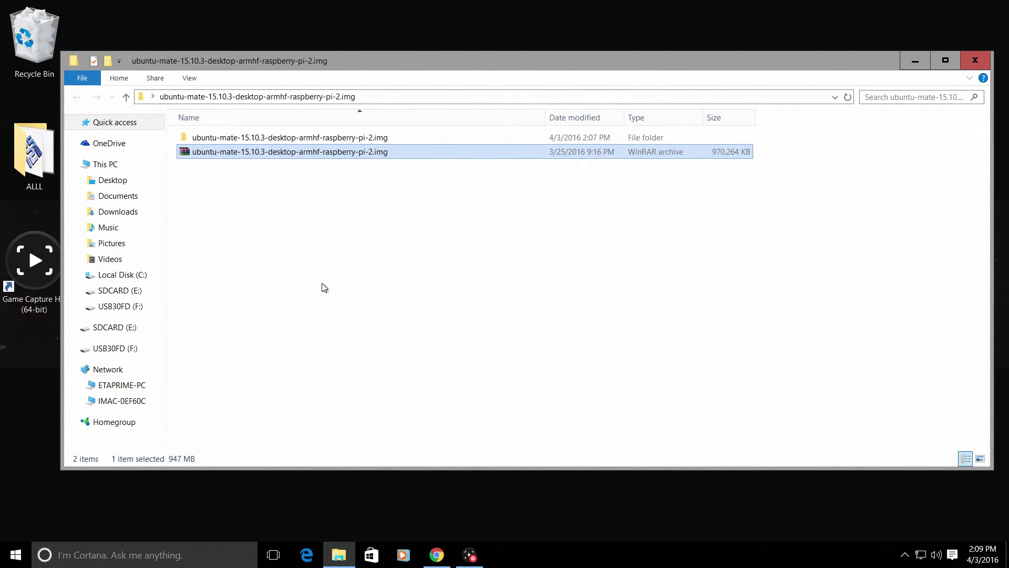
Step: Start renaming the 970,264 KB WinRAR archive, then cancel so its original name stays
{"action": "left_click", "coordinate": [226, 192]}
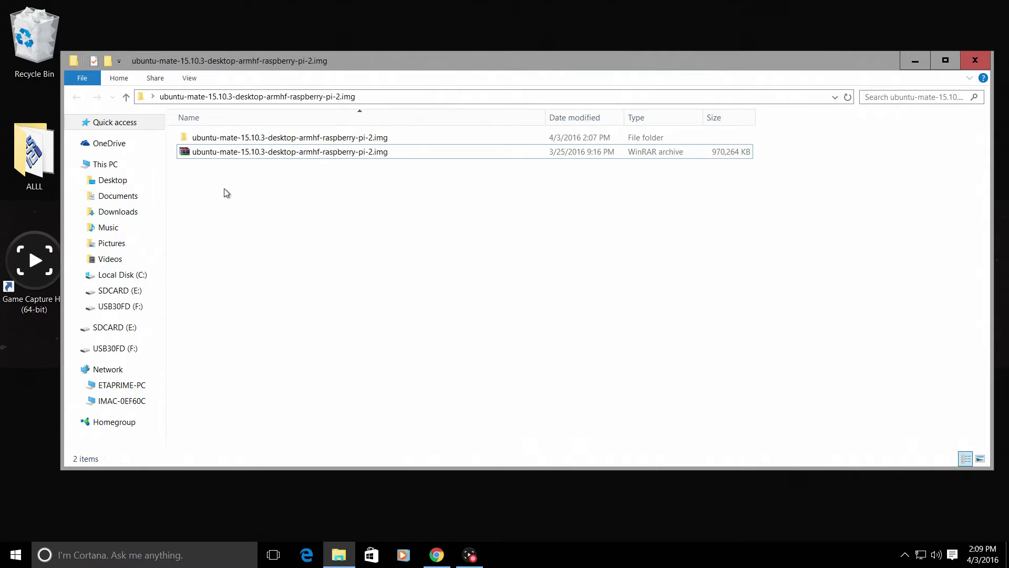
{"action": "right_click", "coordinate": [391, 153]}
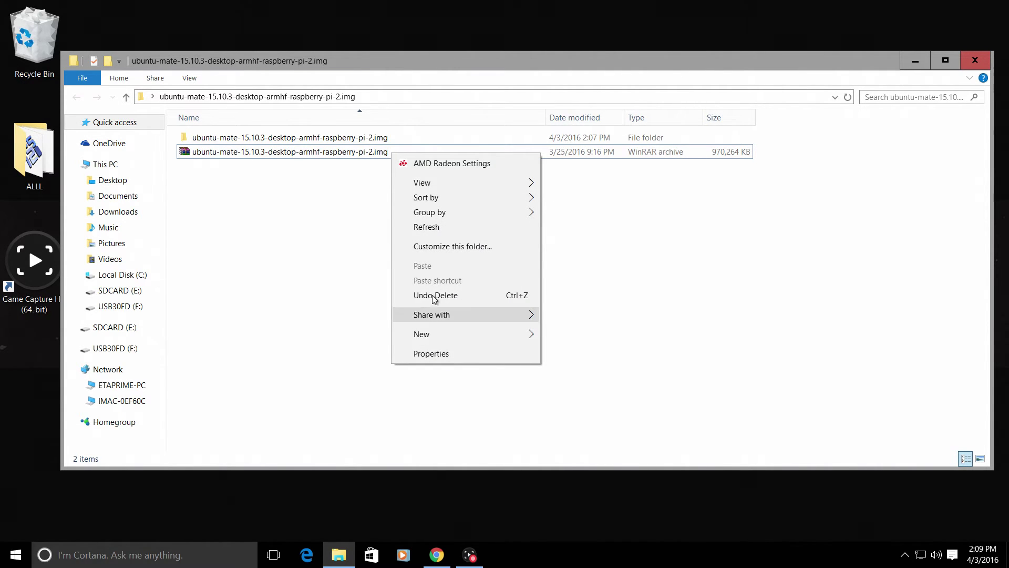
{"action": "left_click", "coordinate": [366, 159]}
{"action": "right_click", "coordinate": [375, 154]}
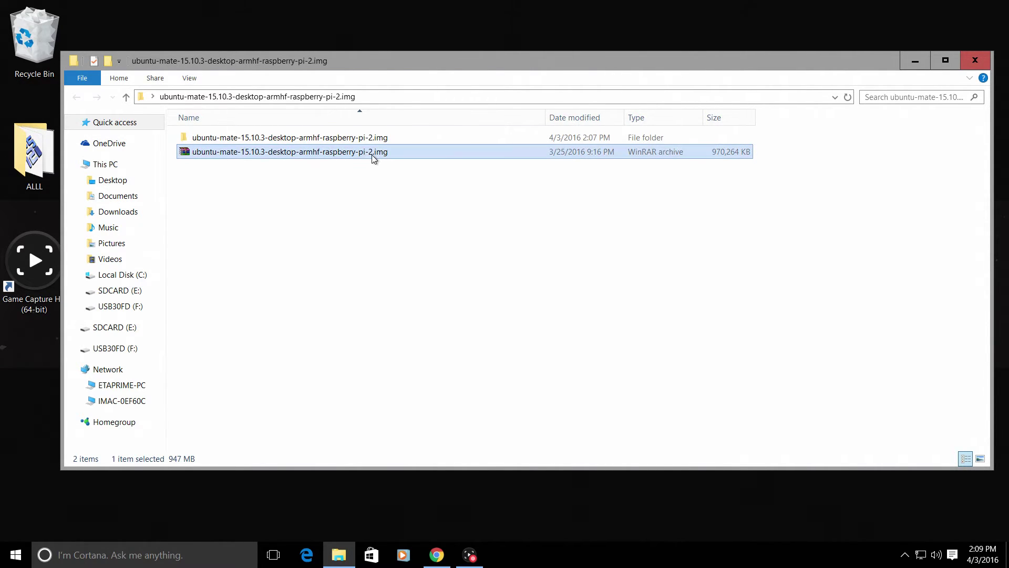
{"action": "left_click", "coordinate": [408, 434]}
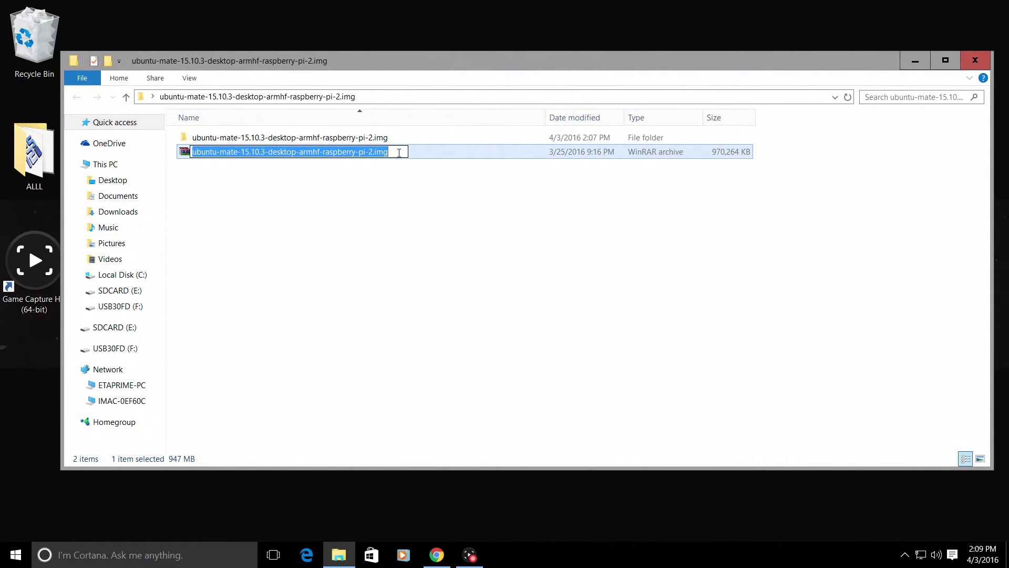
{"action": "left_click", "coordinate": [326, 173]}
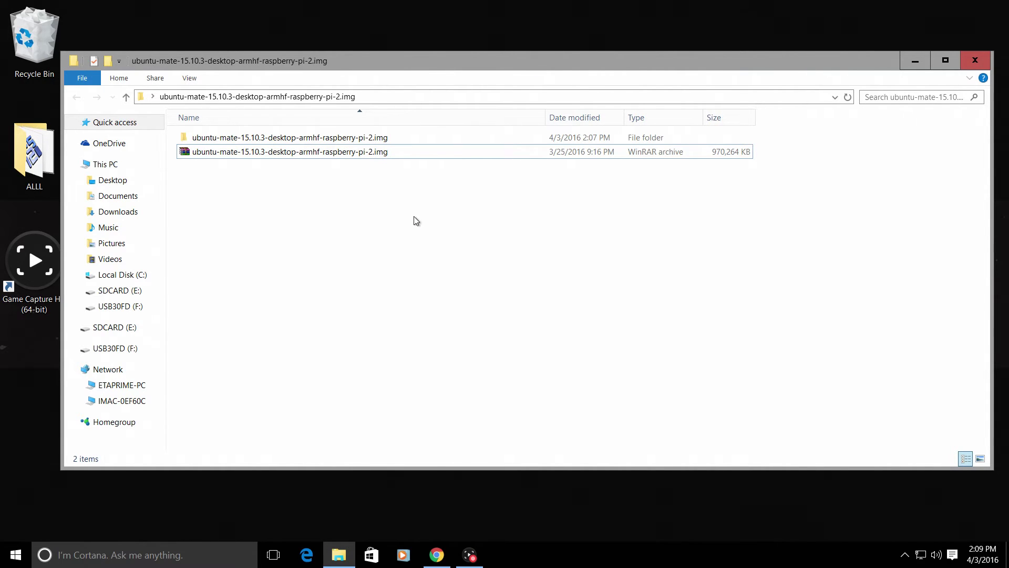
Step: Look inside the extracted image folder, then confirm the SDCARD (E:) drive is empty with 0 items
{"action": "double_click", "coordinate": [321, 138]}
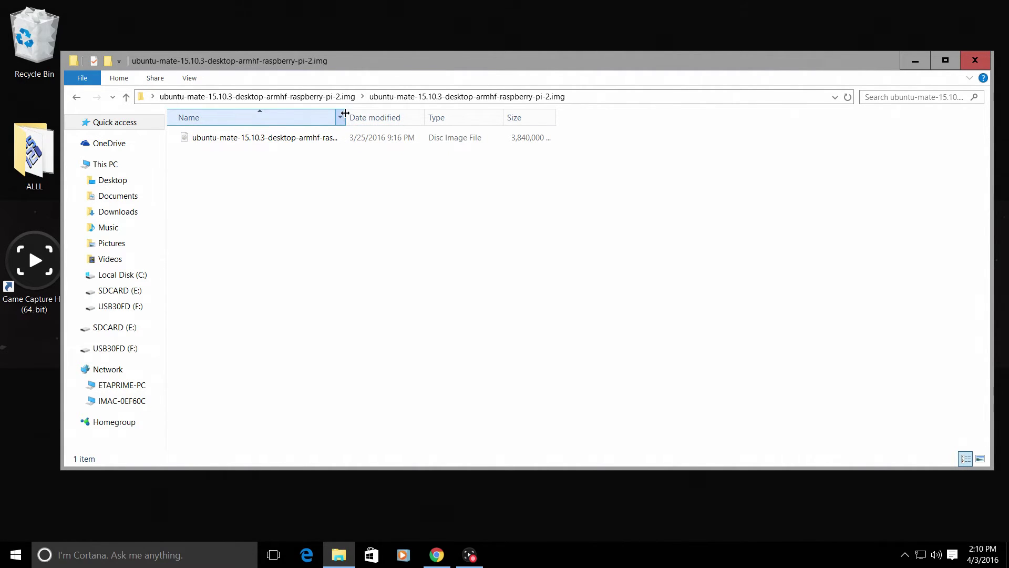
{"action": "left_click_drag", "start_coordinate": [345, 113], "coordinate": [453, 115]}
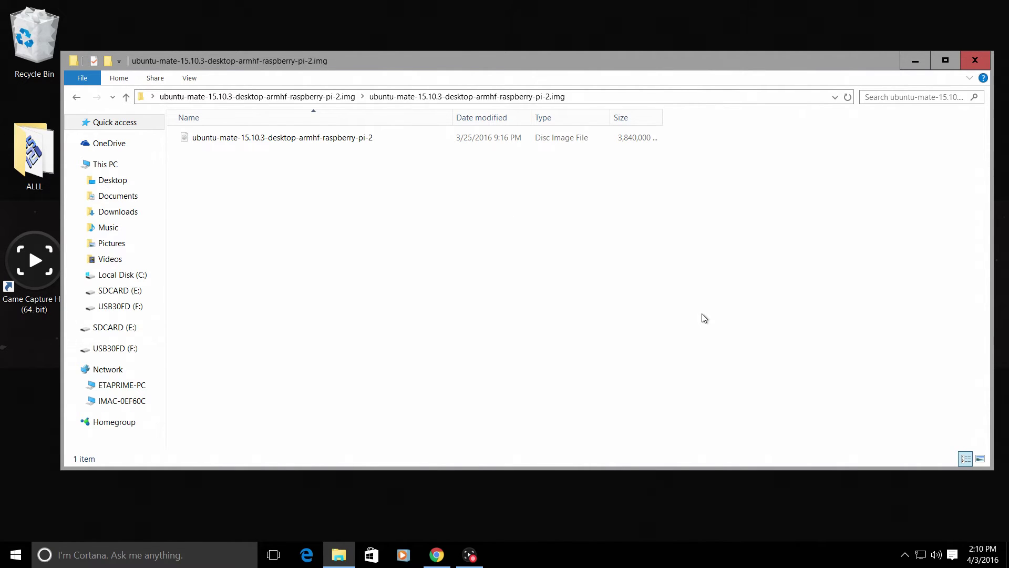
{"action": "left_click", "coordinate": [147, 349]}
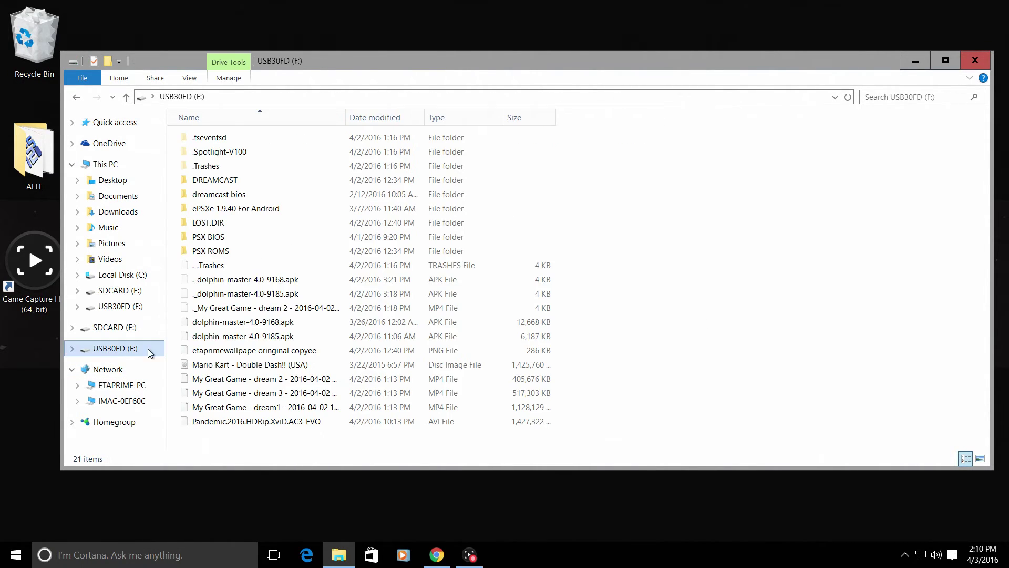
{"action": "left_click", "coordinate": [127, 328]}
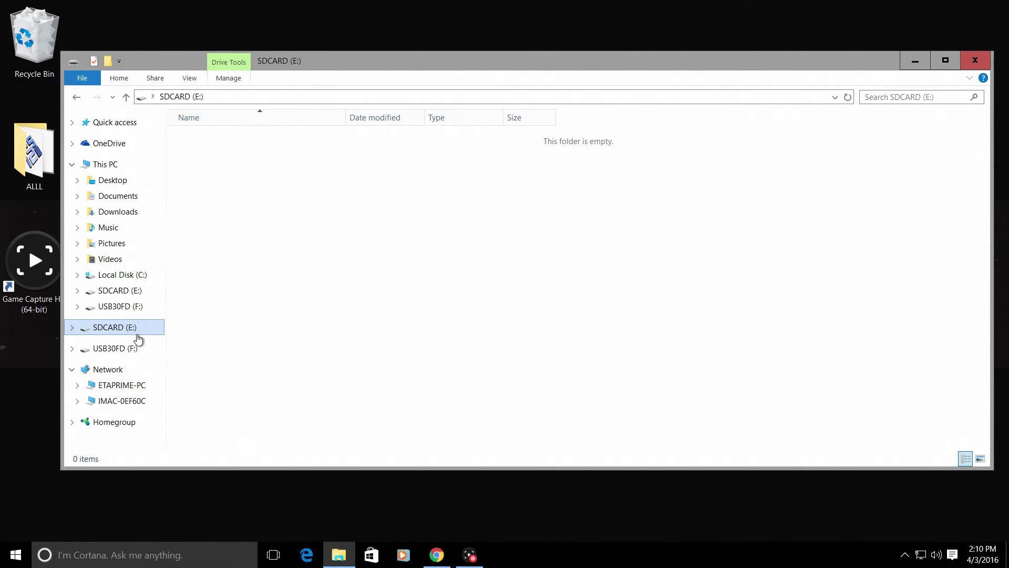
{"action": "left_click", "coordinate": [220, 321]}
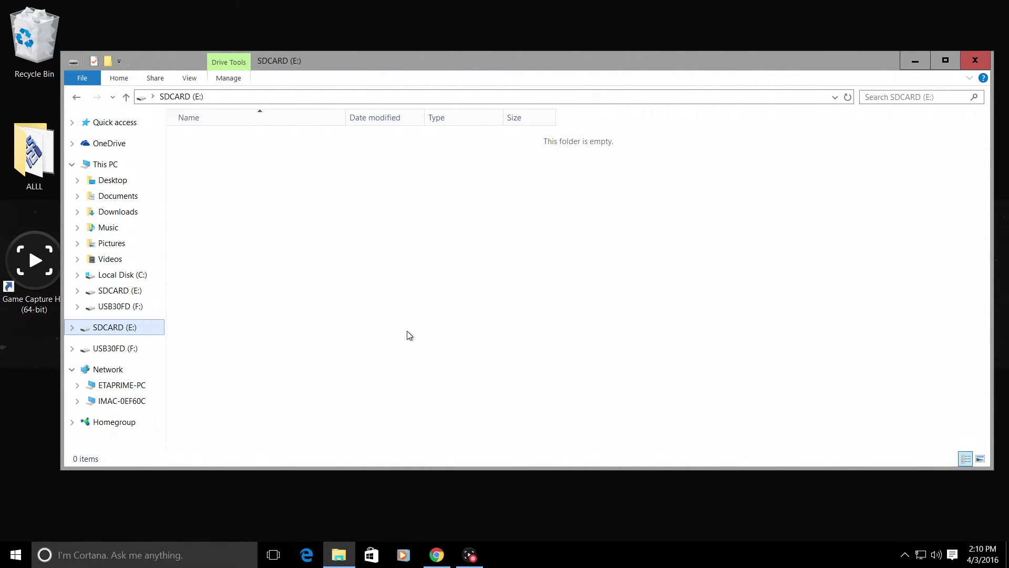
Step: Select ubuntu-mate-15.10.3-desktop-armhf-raspberry-pi-2.img from the Desktop ubuntu-mate folders as the image file
{"action": "left_click", "coordinate": [975, 62]}
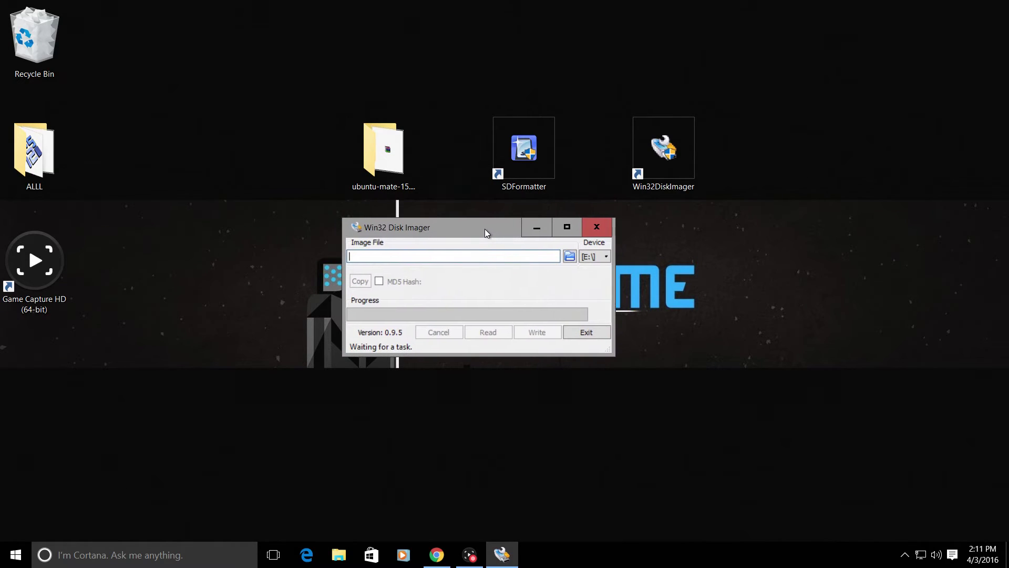
{"action": "left_click", "coordinate": [570, 257]}
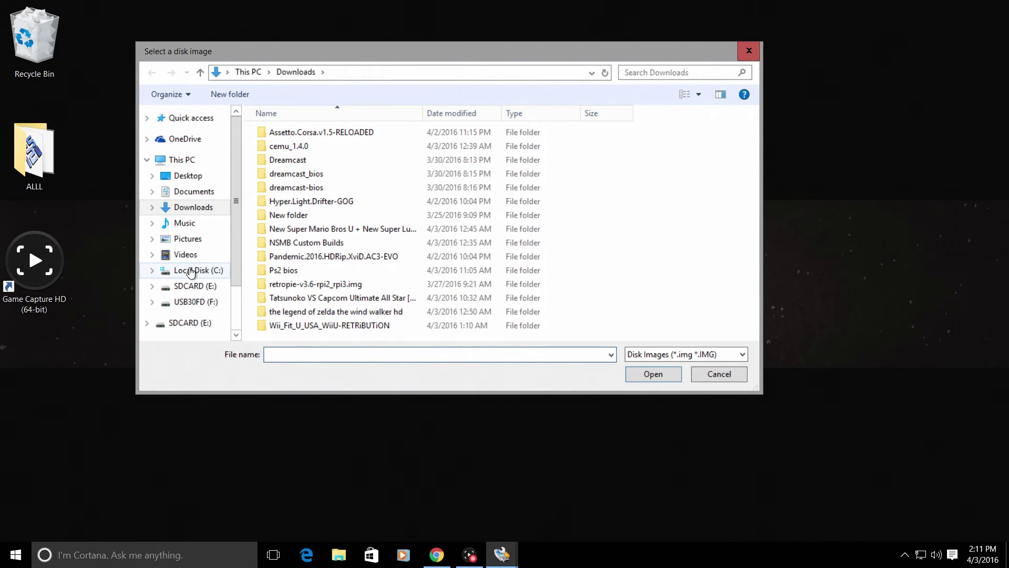
{"action": "left_click", "coordinate": [188, 175]}
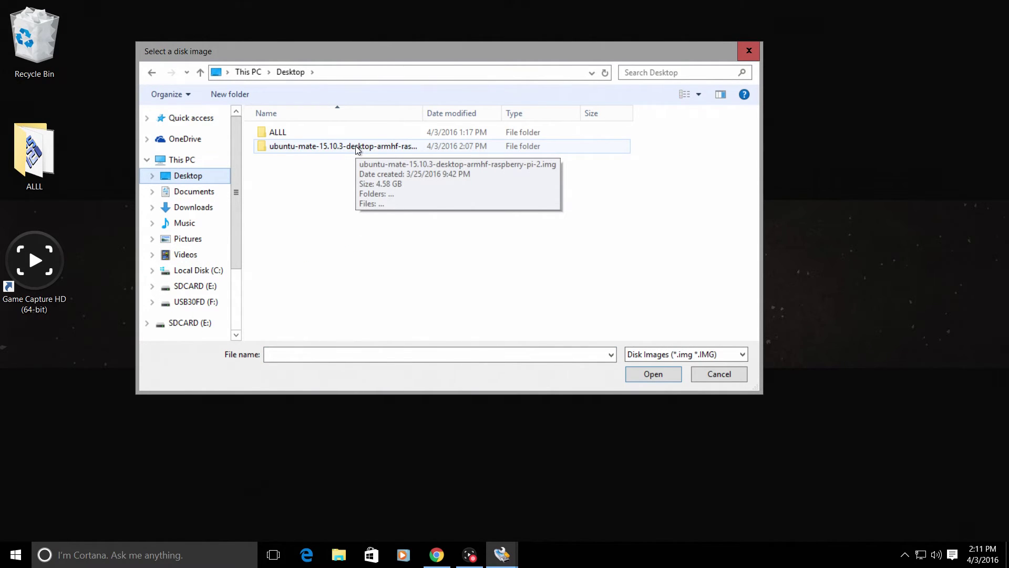
{"action": "double_click", "coordinate": [355, 146]}
{"action": "double_click", "coordinate": [288, 132]}
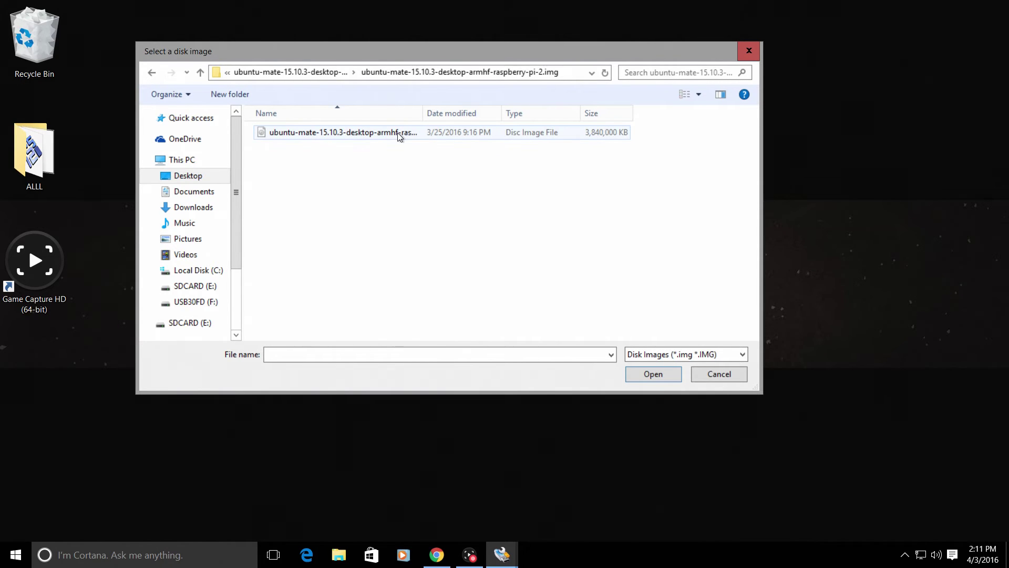
{"action": "double_click", "coordinate": [513, 134]}
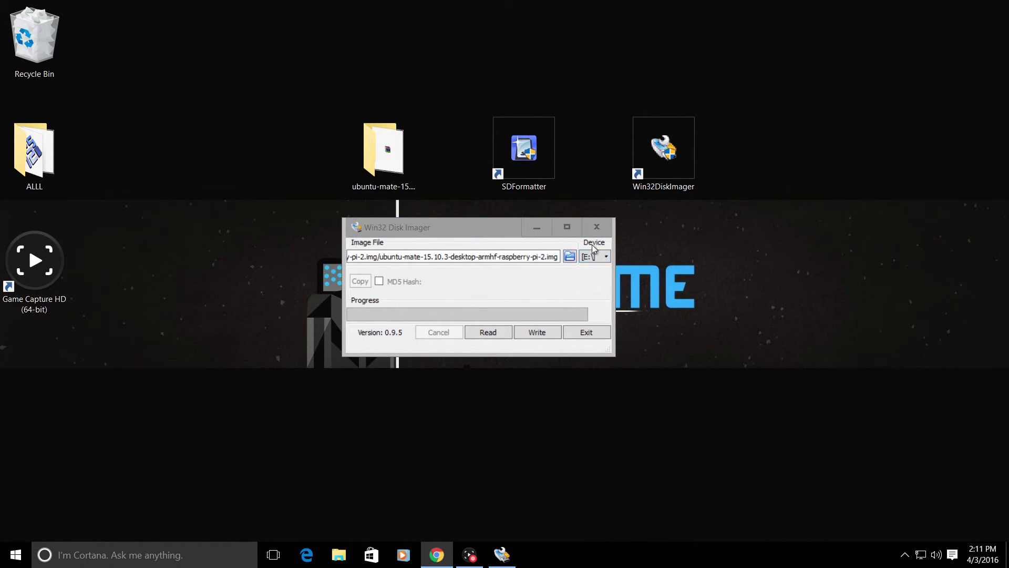
Step: Keep E:\ as the target device after checking the drive letters in File Explorer
{"action": "left_click", "coordinate": [600, 258]}
{"action": "left_click", "coordinate": [602, 261]}
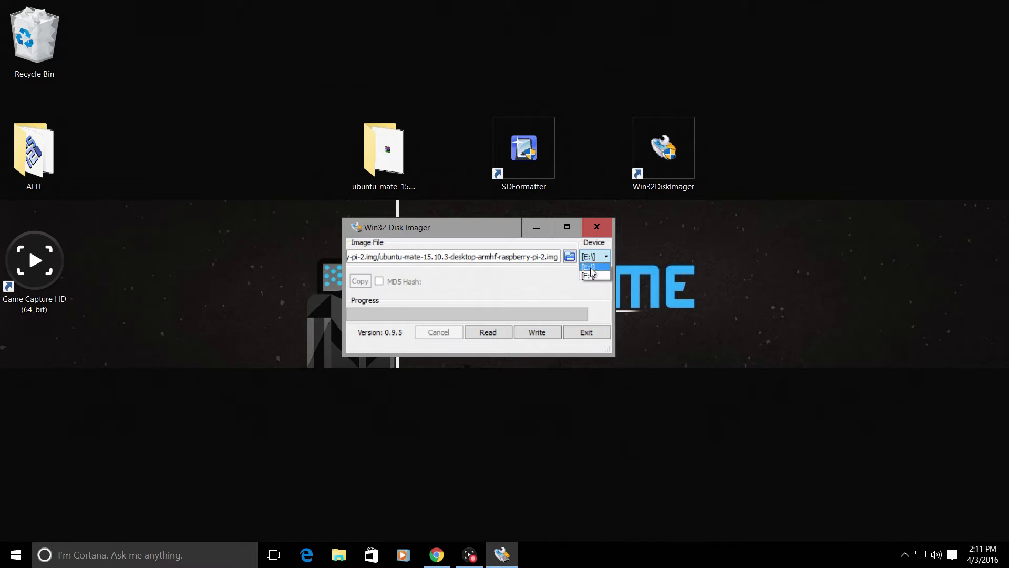
{"action": "left_click", "coordinate": [492, 230]}
{"action": "left_click", "coordinate": [339, 554]}
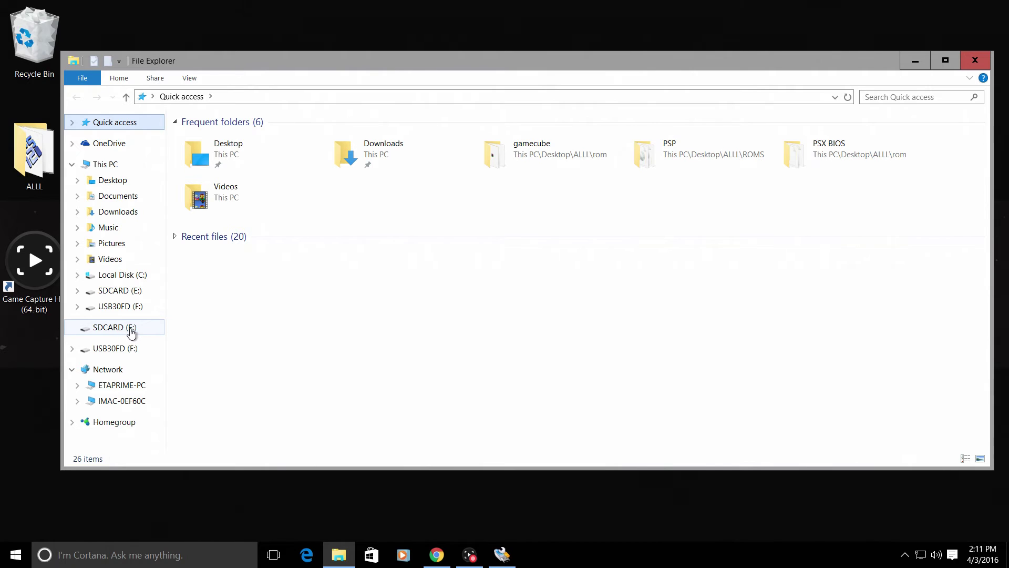
{"action": "left_click", "coordinate": [975, 60]}
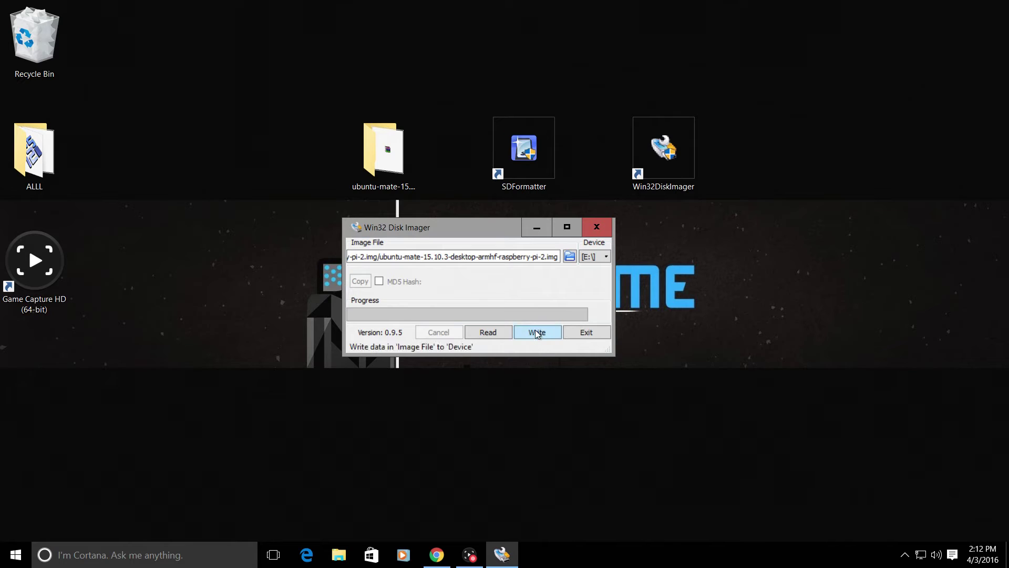
Step: Write the image to E:\, confirm the overwrite, and close the program after Write Successful
{"action": "left_click", "coordinate": [536, 333]}
{"action": "left_click", "coordinate": [542, 294]}
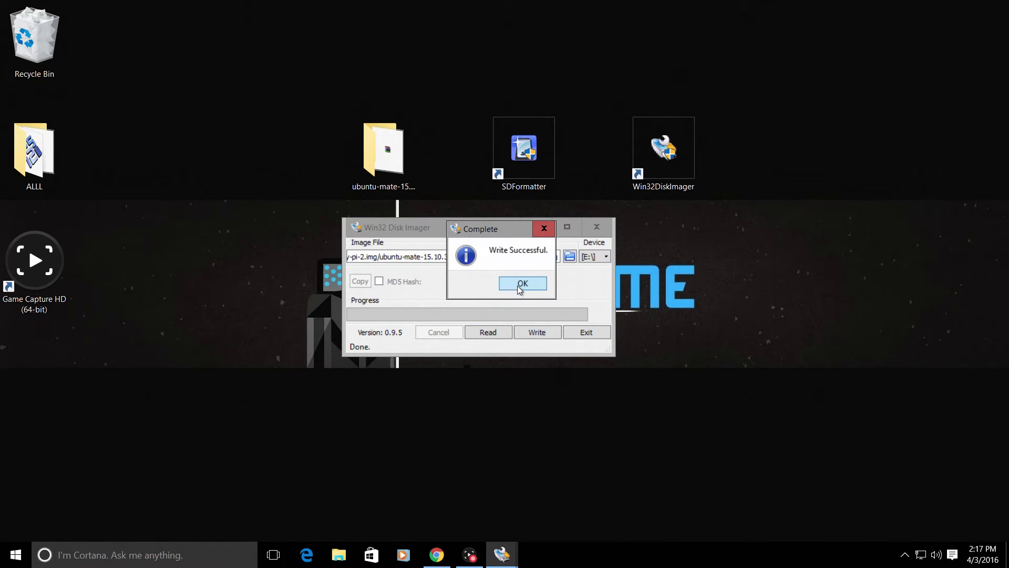
{"action": "left_click", "coordinate": [520, 284]}
{"action": "left_click", "coordinate": [610, 224]}
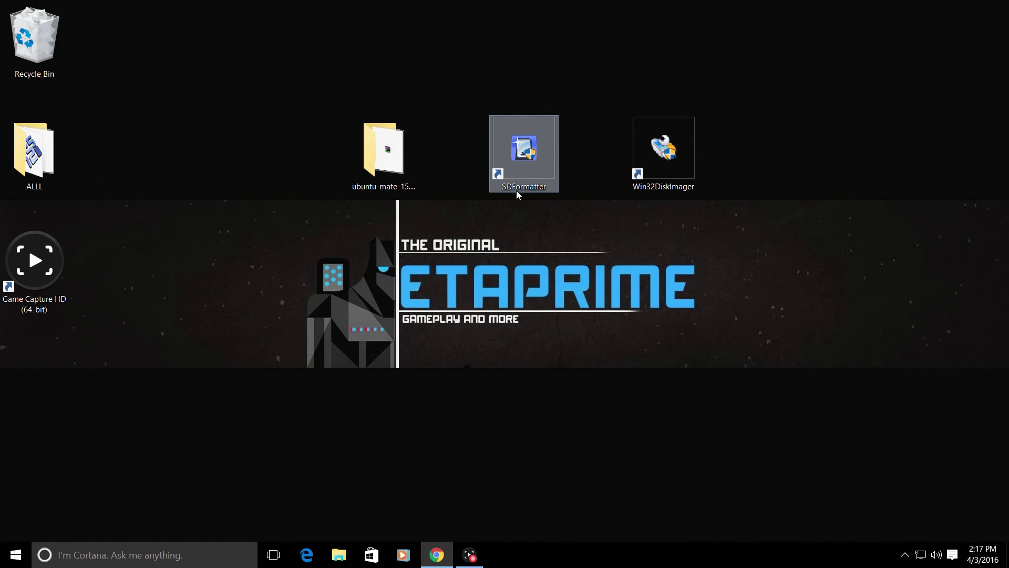
{"action": "left_click", "coordinate": [339, 554]}
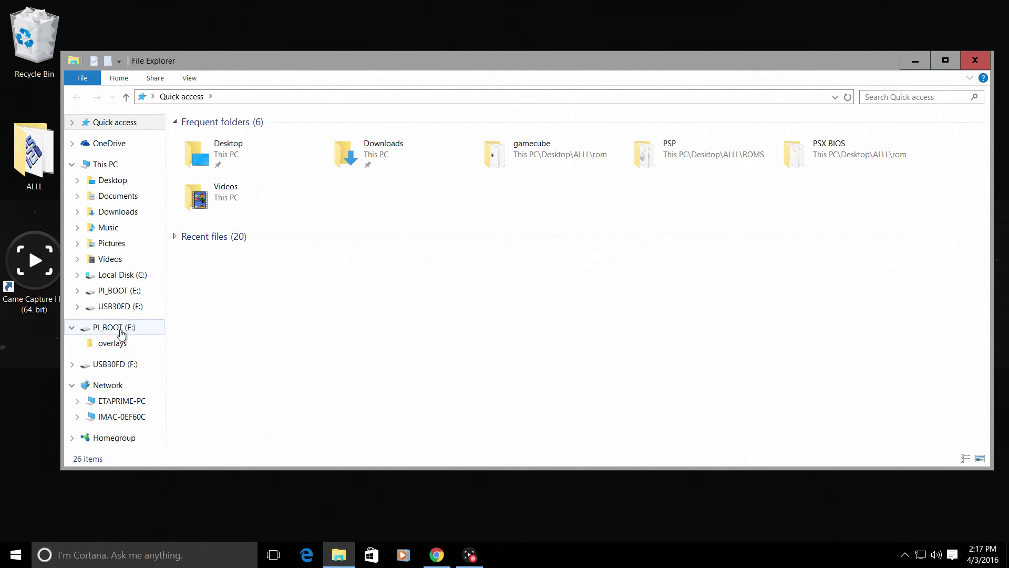
{"action": "right_click", "coordinate": [117, 331]}
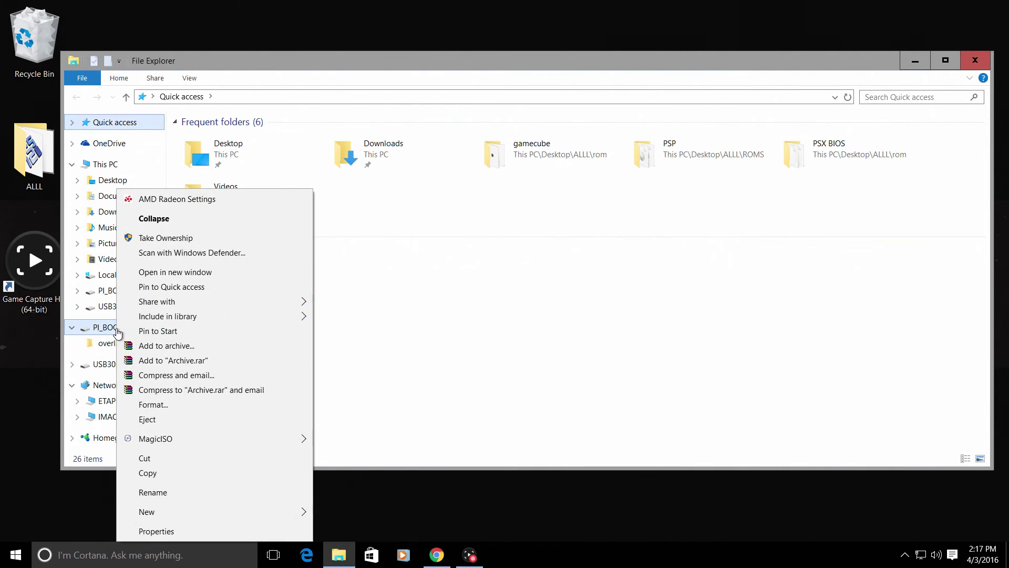
{"action": "left_click", "coordinate": [159, 532]}
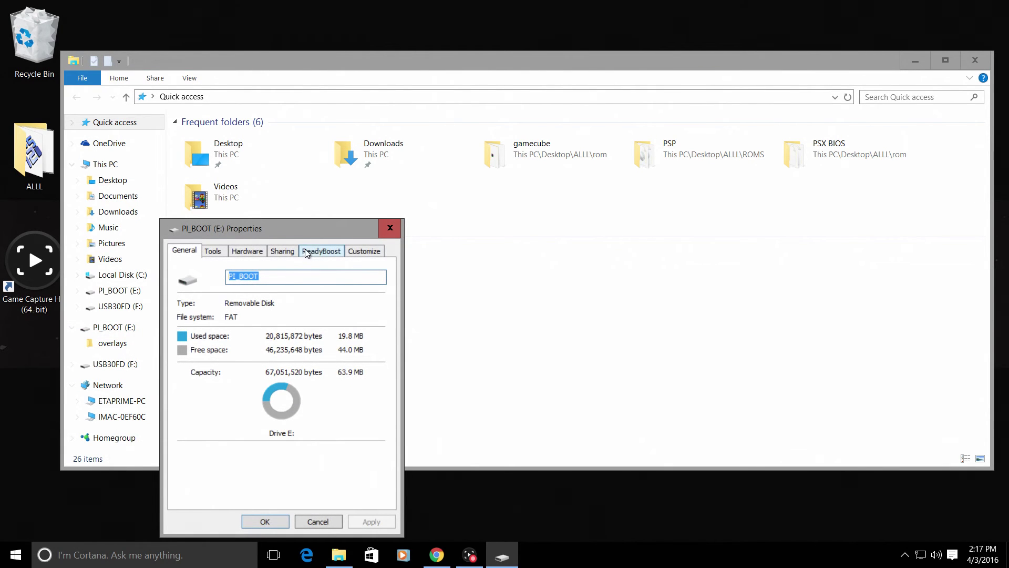
{"action": "left_click_drag", "start_coordinate": [313, 229], "coordinate": [459, 224]}
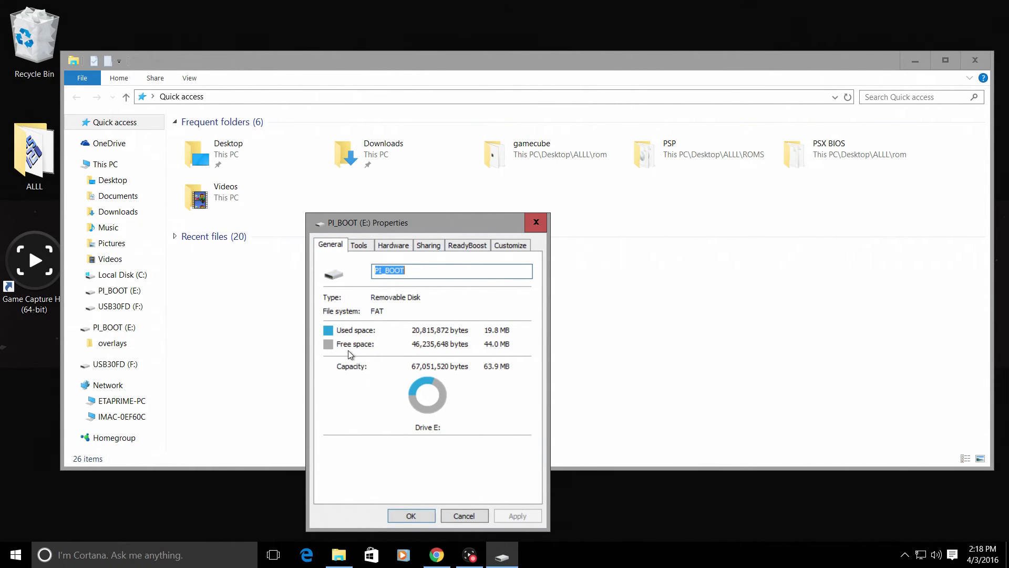
{"action": "left_click", "coordinate": [535, 222]}
{"action": "left_click", "coordinate": [975, 60]}
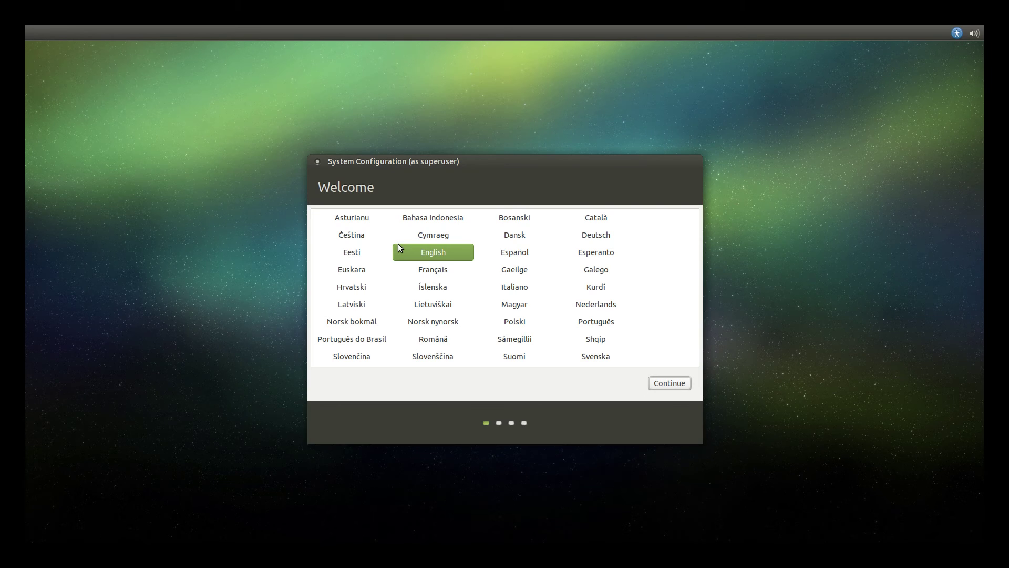
Step: Choose English on the Welcome screen and continue through the first-boot setup
{"action": "left_click", "coordinate": [669, 382]}
{"action": "left_click", "coordinate": [668, 384]}
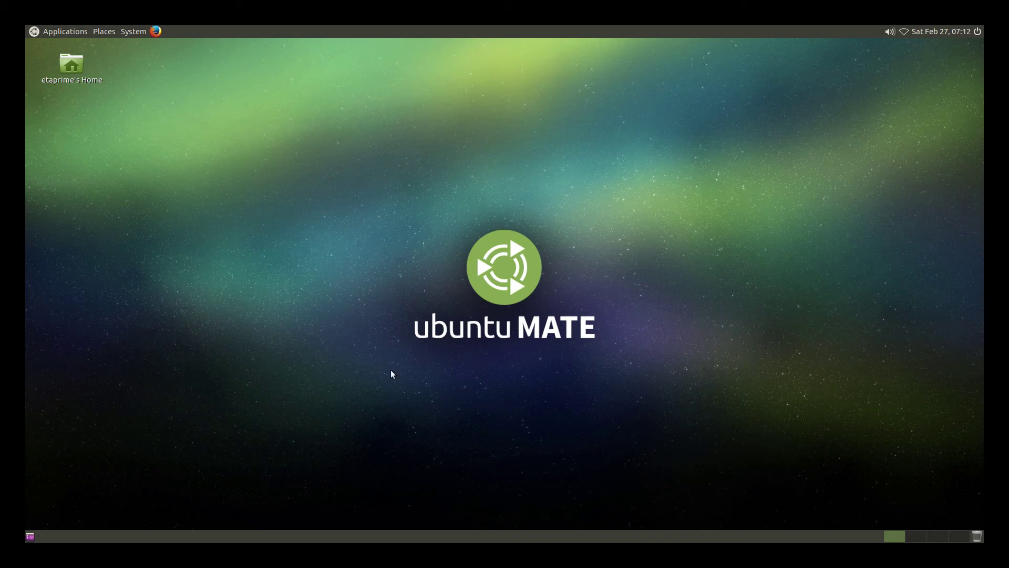
{"action": "right_click", "coordinate": [77, 83]}
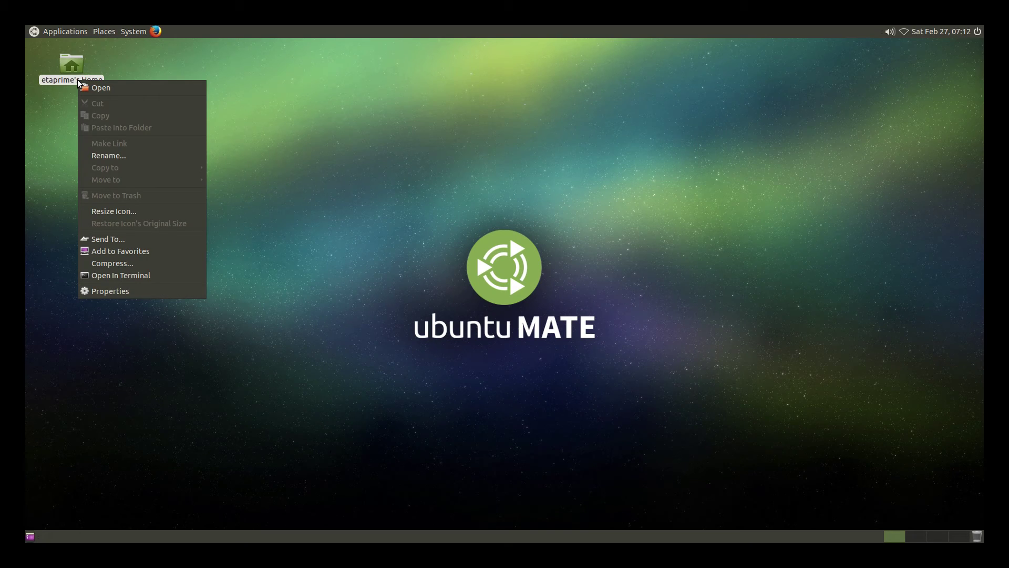
{"action": "left_click", "coordinate": [138, 291]}
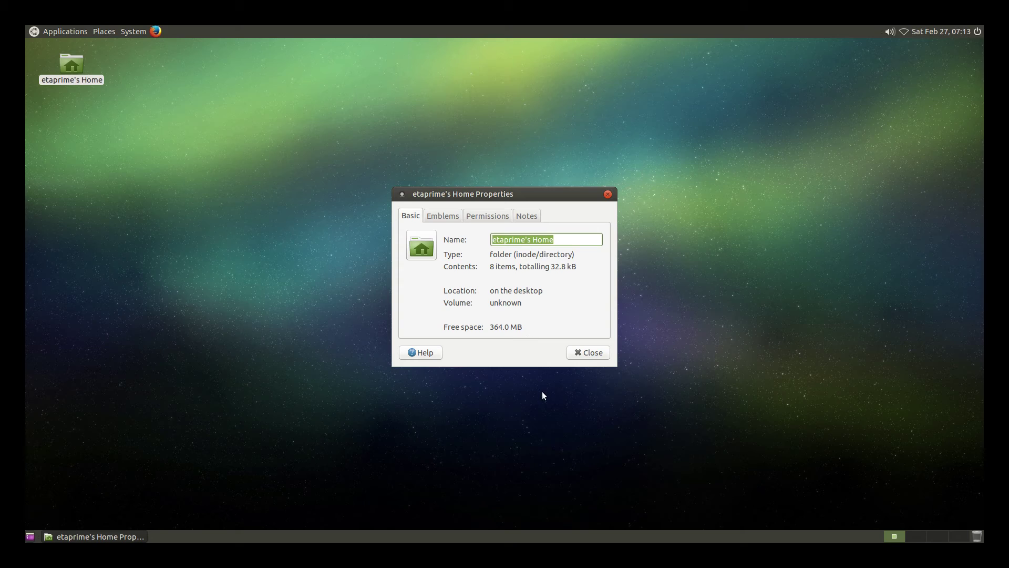
{"action": "left_click", "coordinate": [582, 357]}
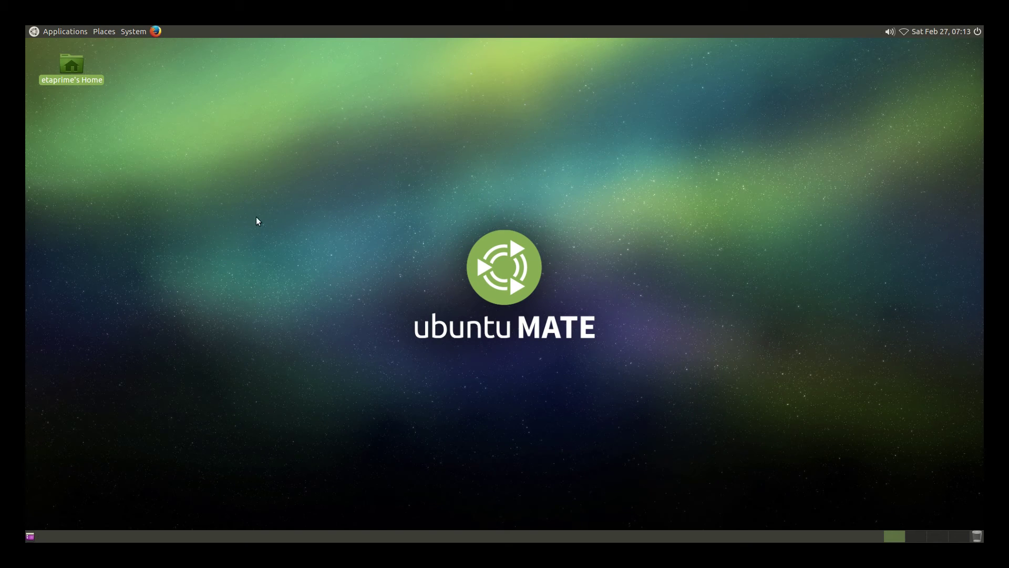
Step: Launch MATE Terminal from the Applications menu and reposition its window
{"action": "left_click", "coordinate": [60, 31]}
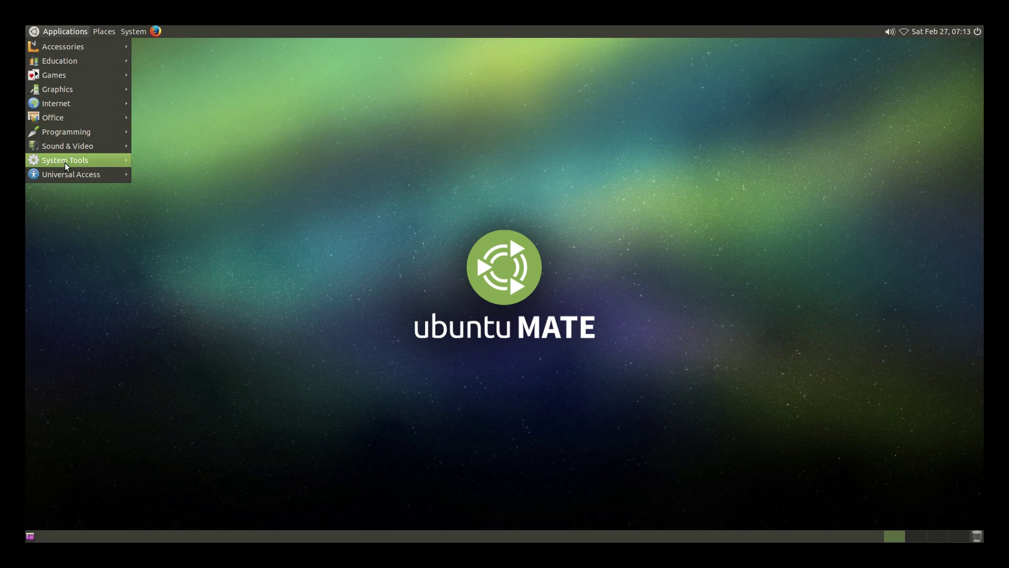
{"action": "mouse_move", "coordinate": [64, 162]}
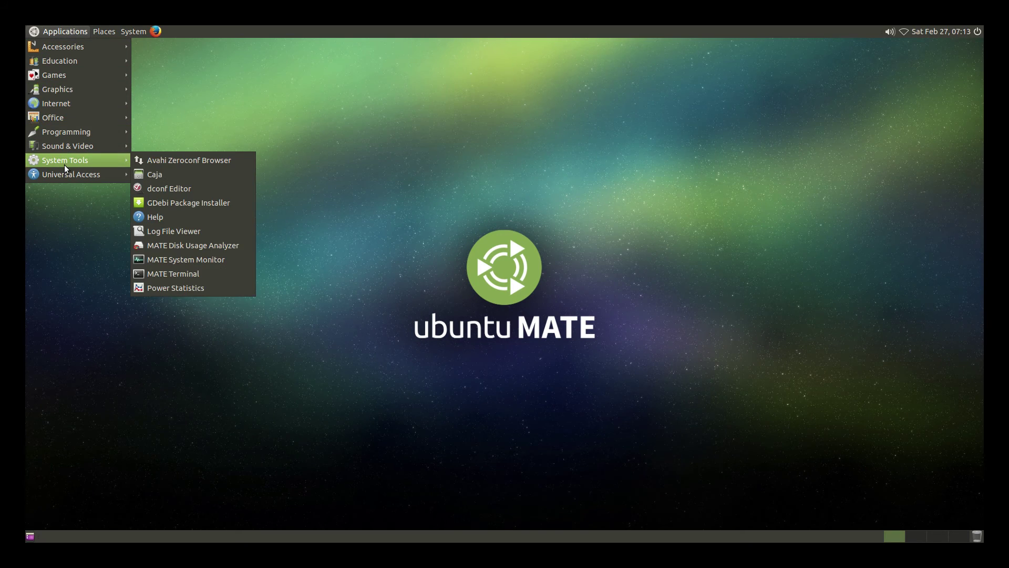
{"action": "left_click", "coordinate": [191, 273]}
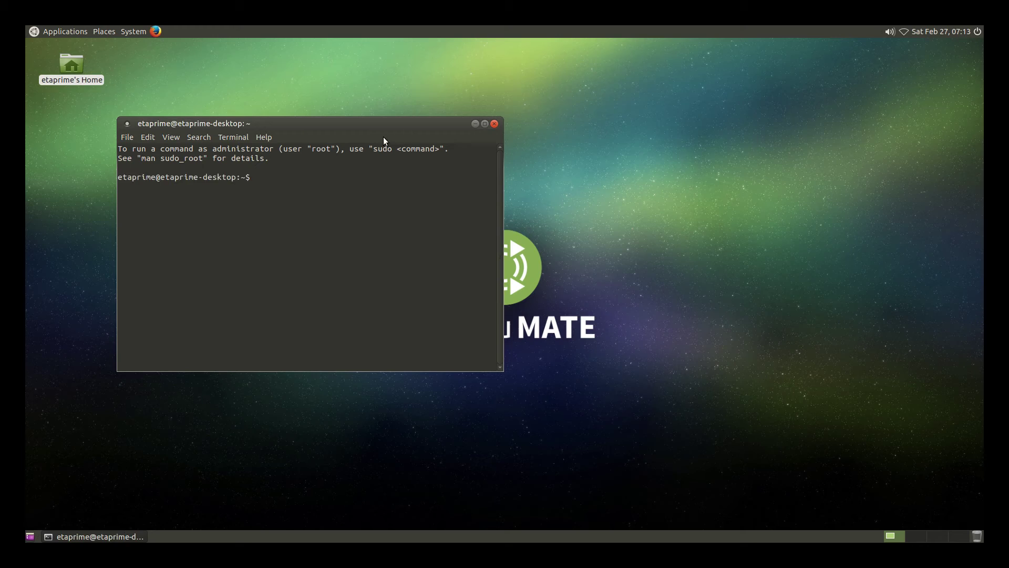
{"action": "left_click_drag", "start_coordinate": [385, 139], "coordinate": [582, 151]}
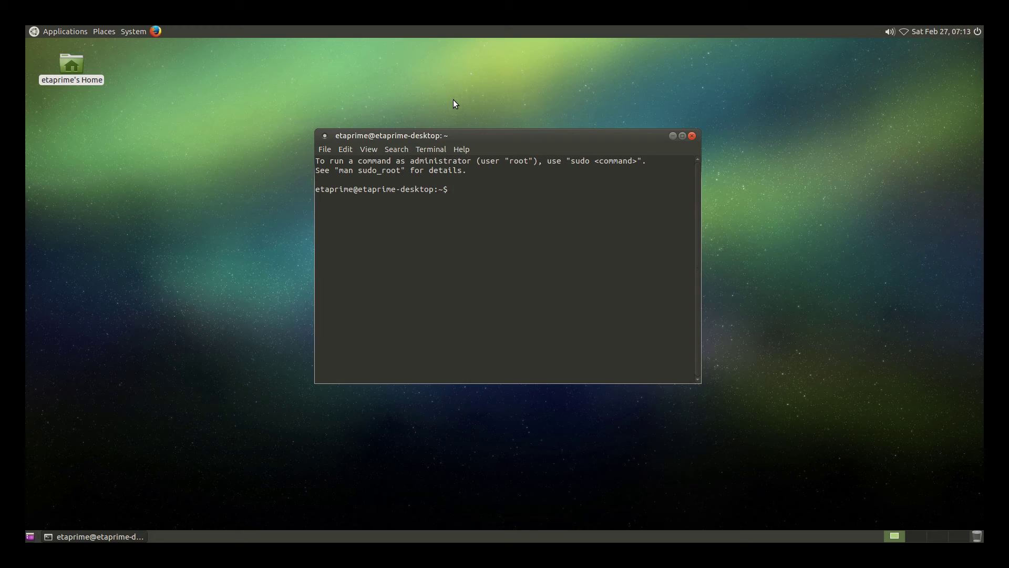
Step: Run sudo fdisk /dev/mmcblk0 and enter the account password
{"action": "type", "text": "sudo fdisk /dev/mmcblk0"}
{"action": "key", "text": "Return"}
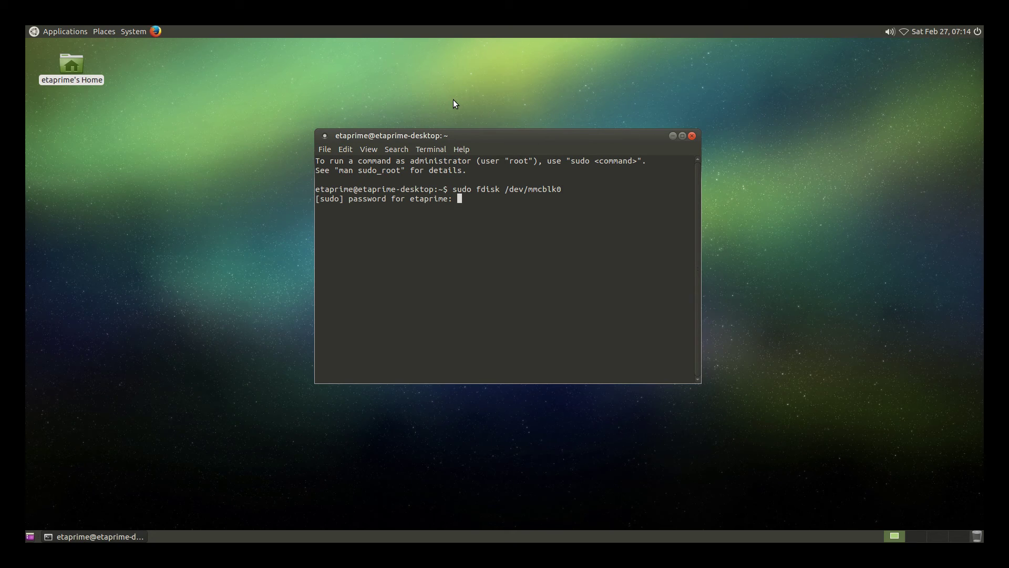
{"action": "key", "text": "Return"}
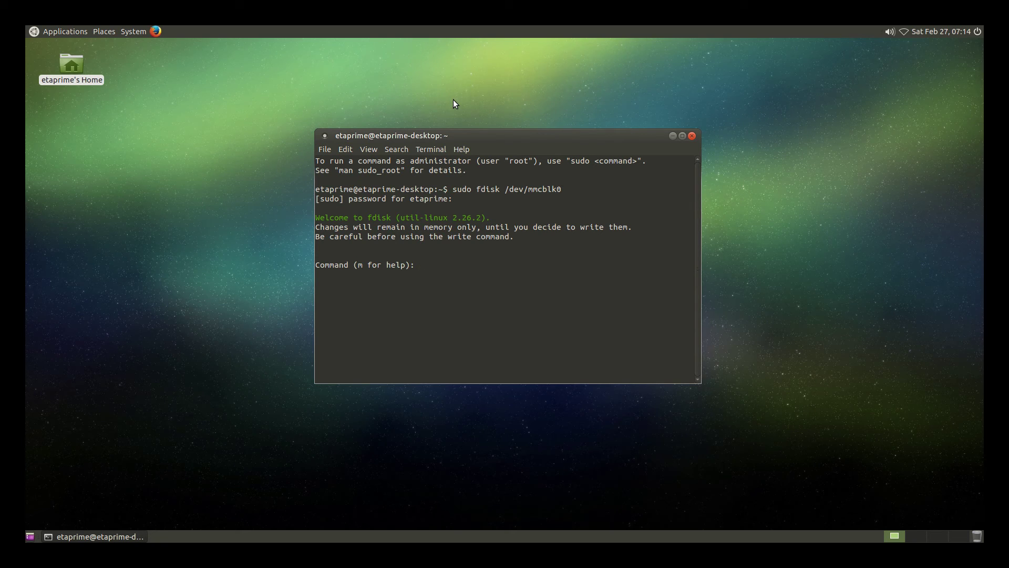
Step: In fdisk, print the SD card's partition table and delete partition 2
{"action": "type", "text": "p"}
{"action": "key", "text": "Return"}
{"action": "type", "text": "d"}
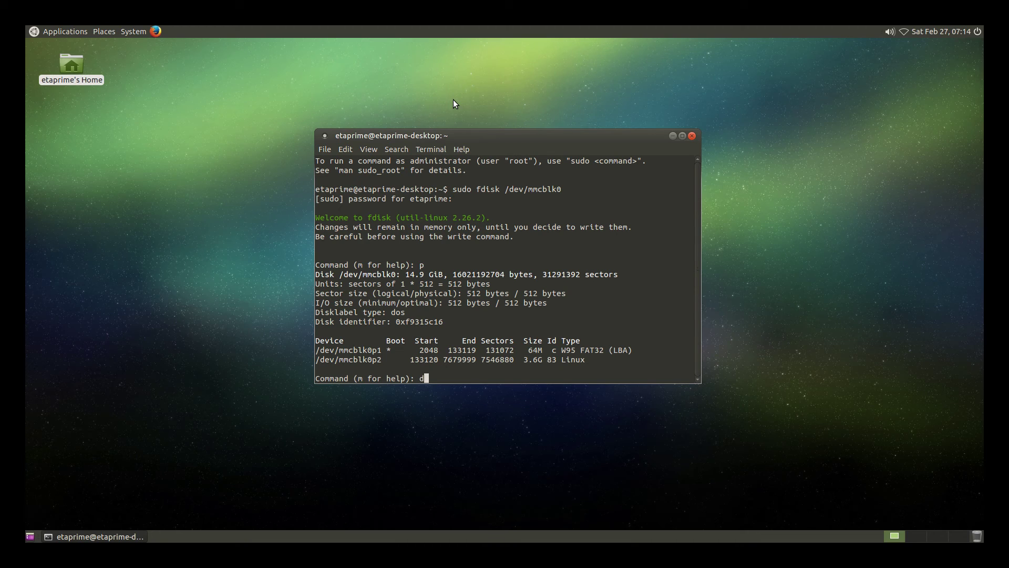
{"action": "key", "text": "Return"}
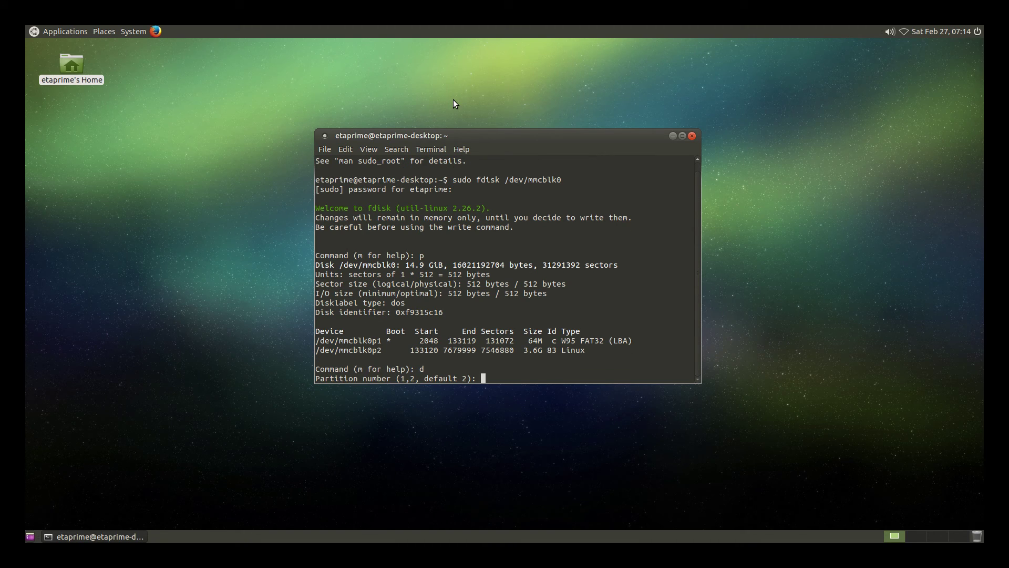
{"action": "type", "text": "2"}
{"action": "key", "text": "Return"}
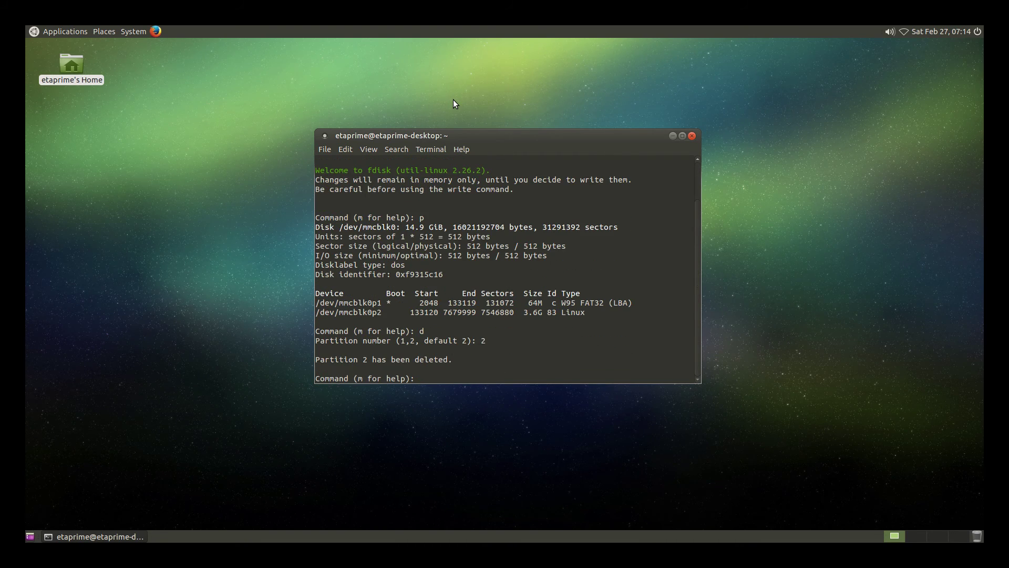
Step: Create a new primary partition 2 from sector 133120 to the card's end and write the table
{"action": "type", "text": "n"}
{"action": "key", "text": "Return"}
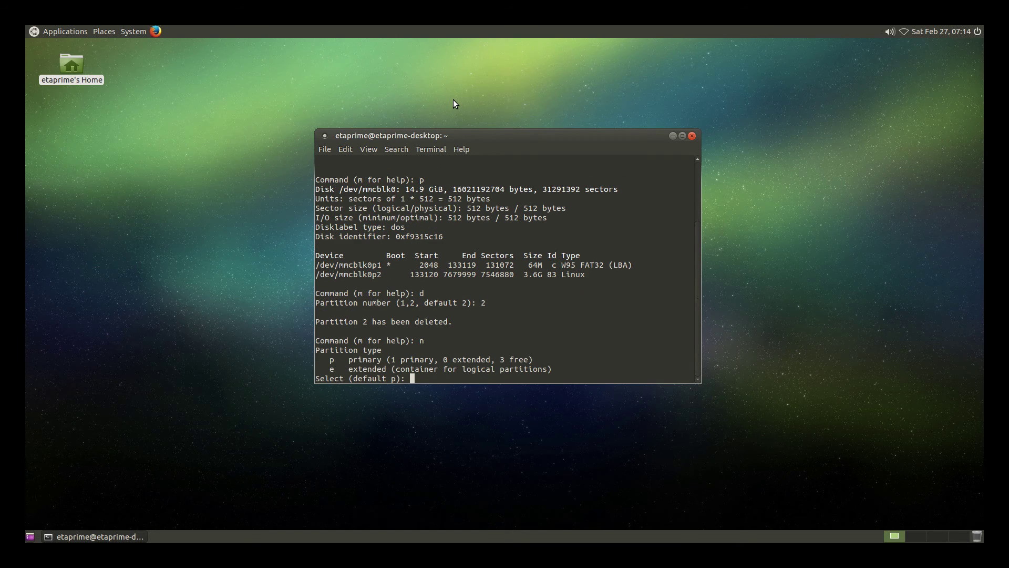
{"action": "type", "text": "p"}
{"action": "key", "text": "Return"}
{"action": "type", "text": "2"}
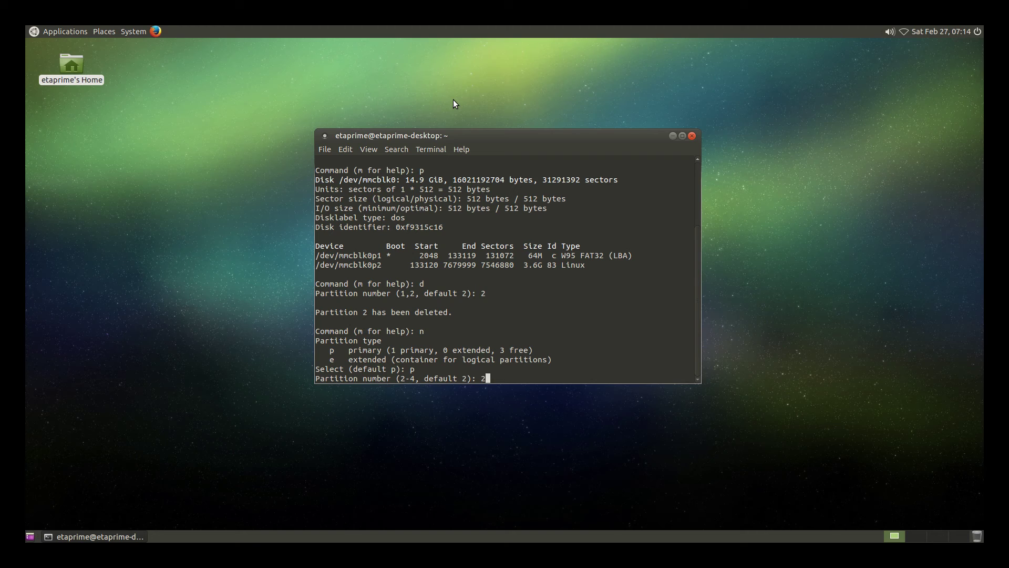
{"action": "key", "text": "Return"}
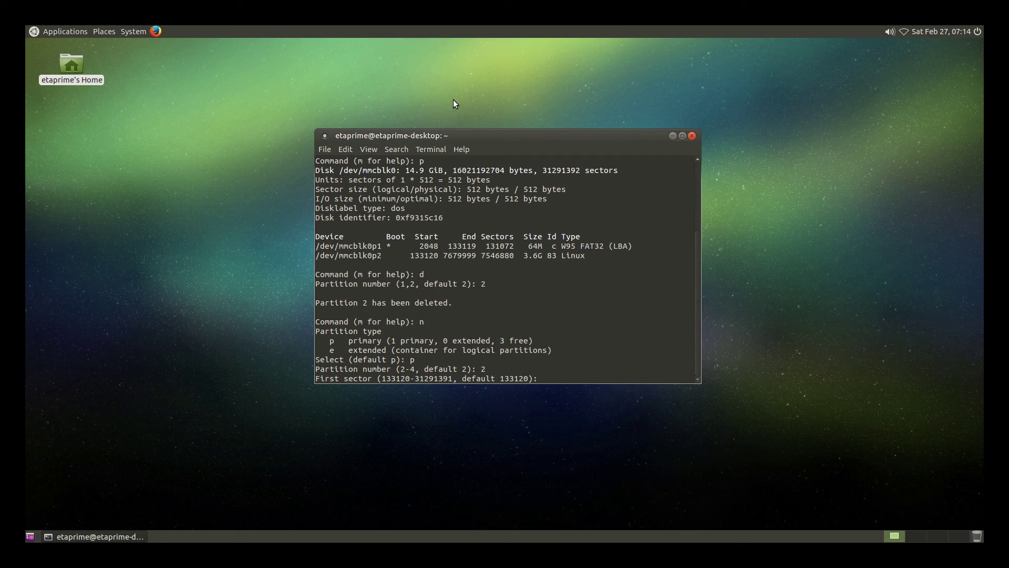
{"action": "key", "text": "Return"}
{"action": "key", "text": "Return"}
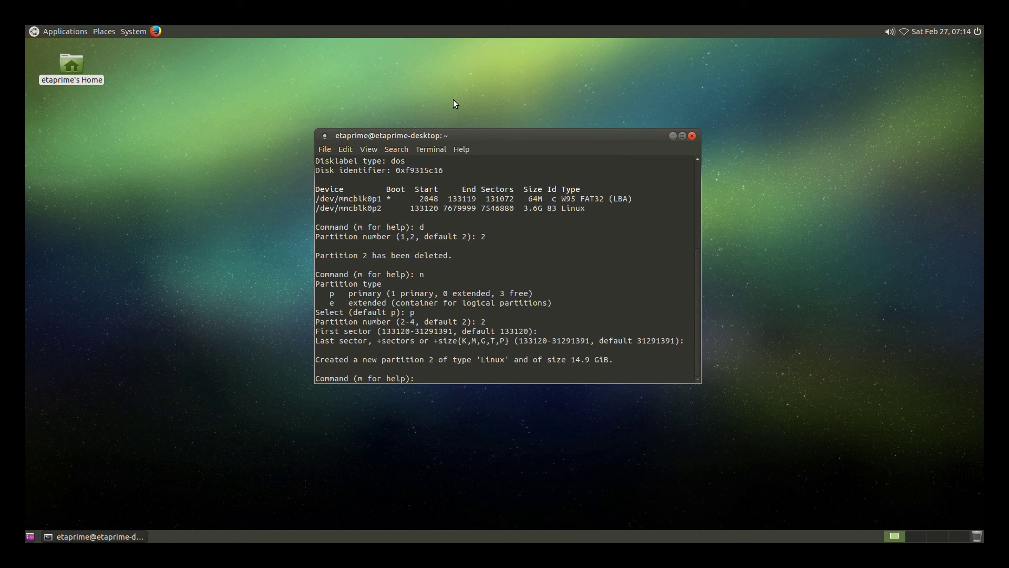
{"action": "type", "text": "w"}
{"action": "key", "text": "Return"}
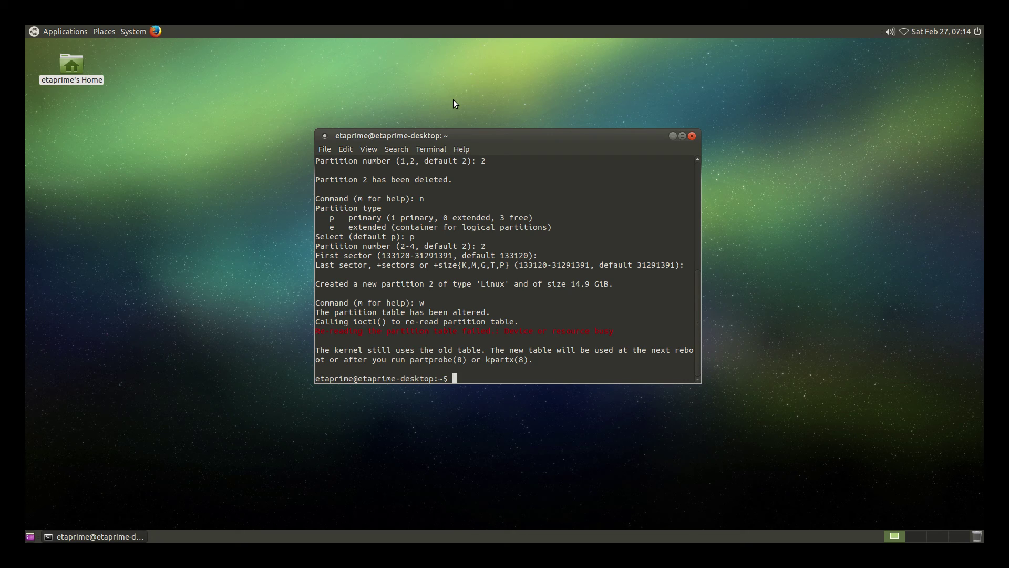
Step: Bring up the shutdown options from the top-panel power icon to restart Ubuntu MATE
{"action": "left_click", "coordinate": [976, 33]}
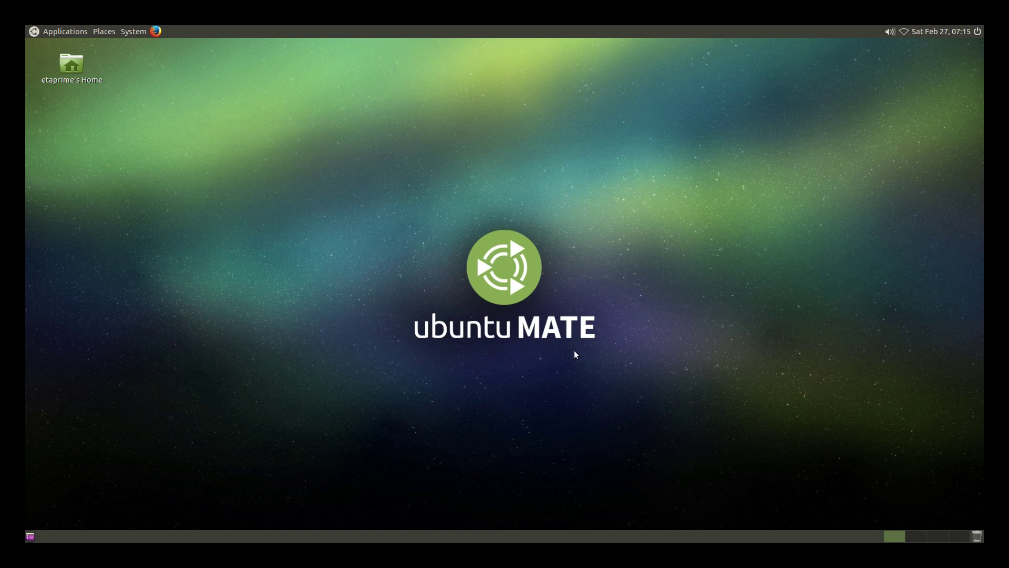
Step: Open MATE Terminal and run sudo resize2fs /dev/mmcblk0p2, growing it to 3894784 blocks
{"action": "left_click", "coordinate": [75, 31]}
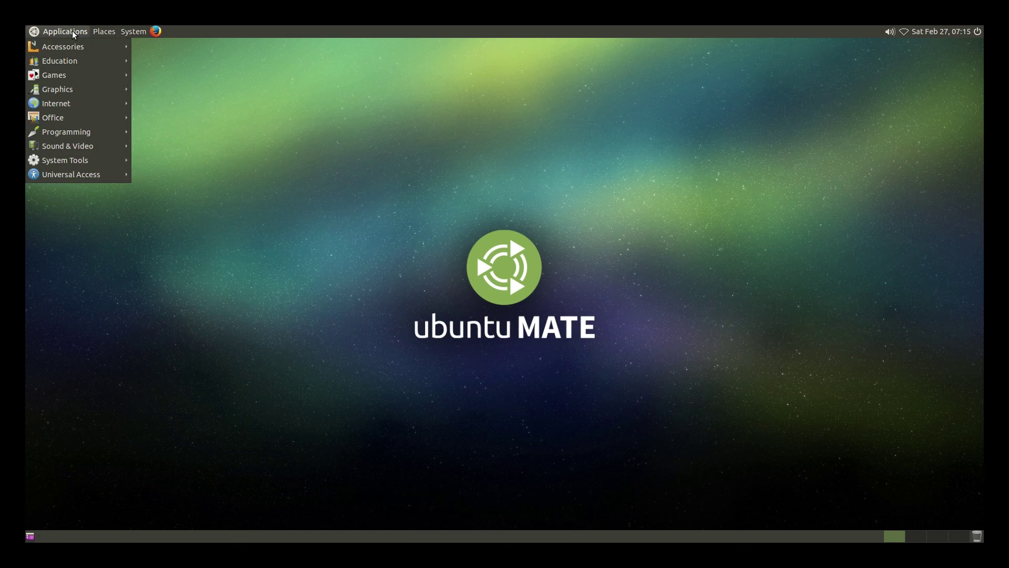
{"action": "mouse_move", "coordinate": [96, 164]}
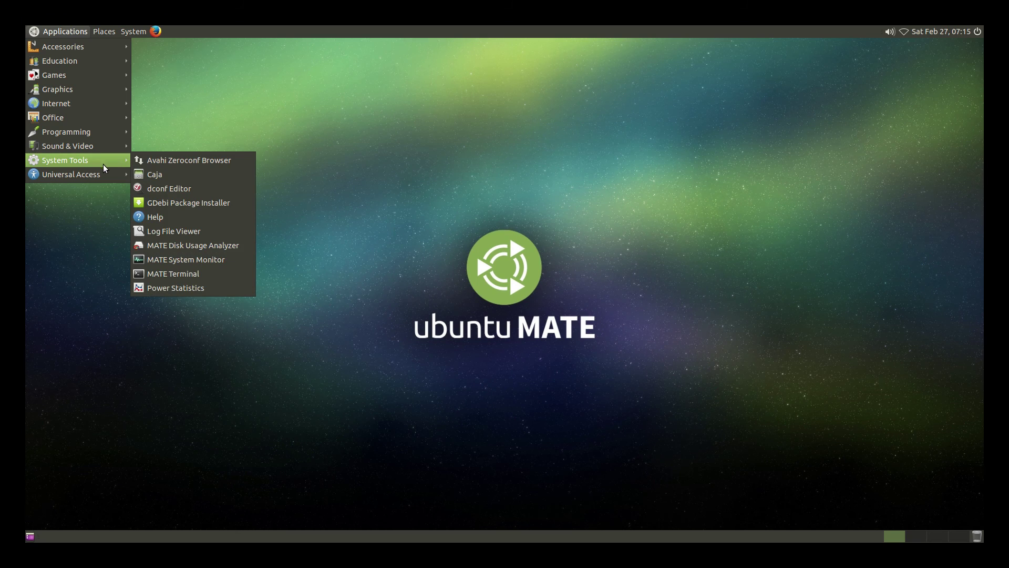
{"action": "left_click", "coordinate": [186, 274]}
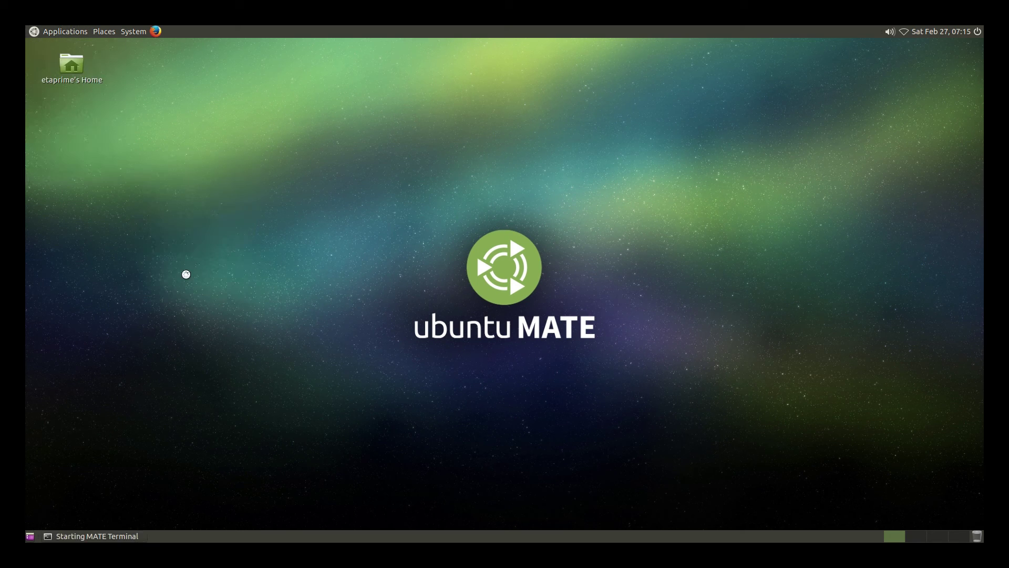
{"action": "left_click_drag", "start_coordinate": [409, 126], "coordinate": [589, 135]}
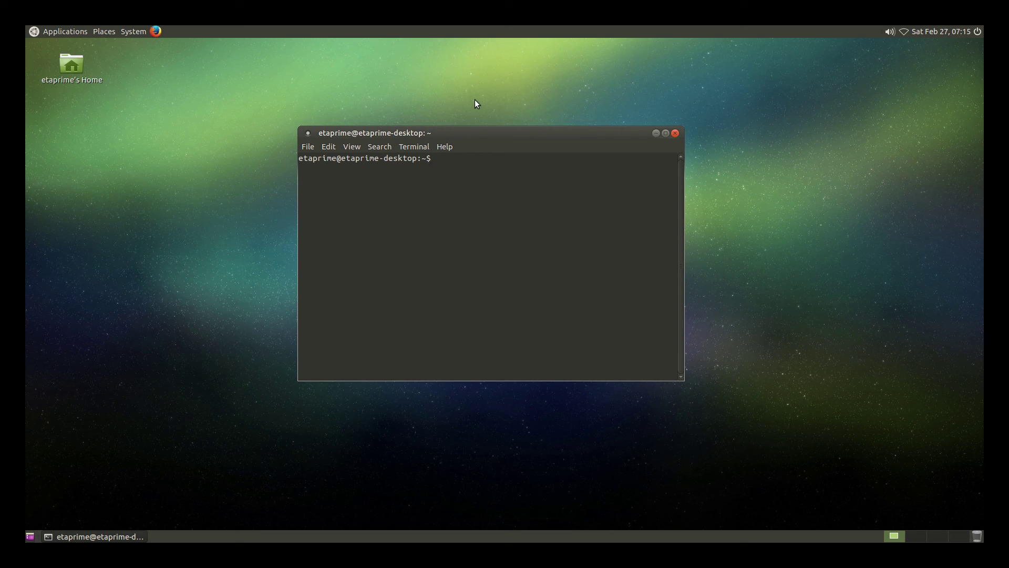
{"action": "type", "text": "sudo resize2fs /dev/mmcblk0p2"}
{"action": "key", "text": "Return"}
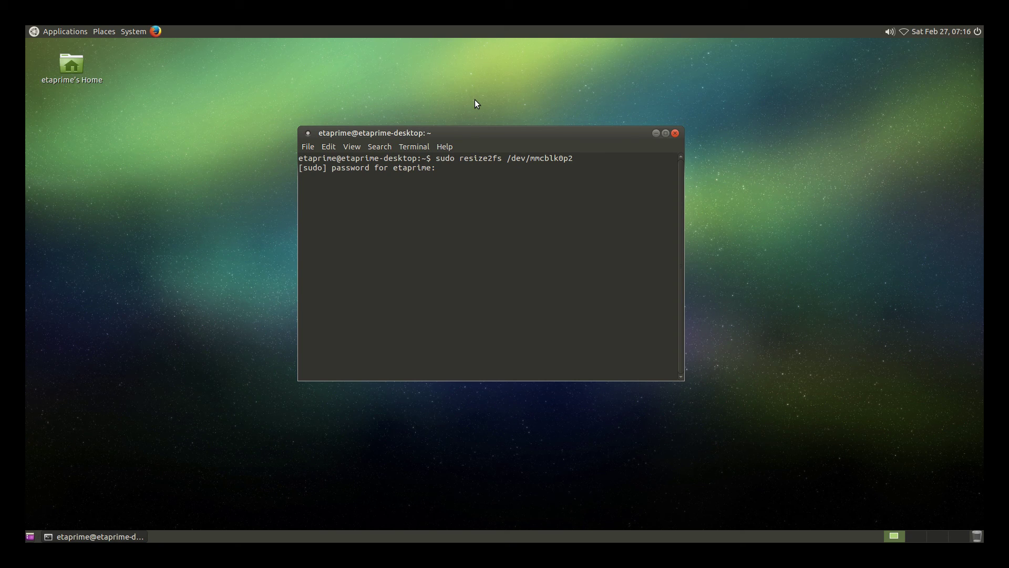
{"action": "key", "text": "Return"}
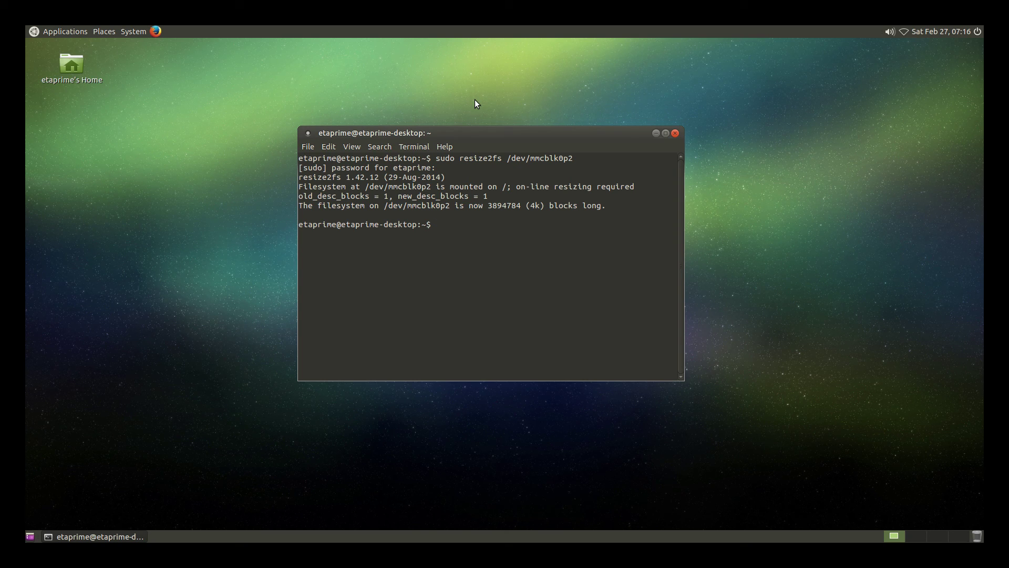
Step: Restart Ubuntu MATE from the top-panel power icon's shutdown dialog
{"action": "left_click", "coordinate": [976, 30]}
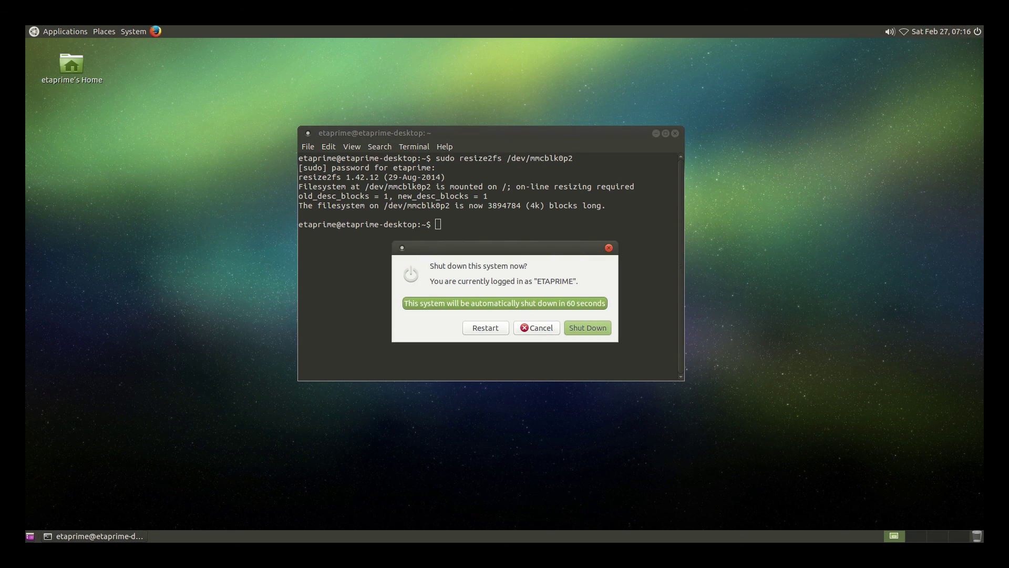
{"action": "left_click", "coordinate": [496, 327]}
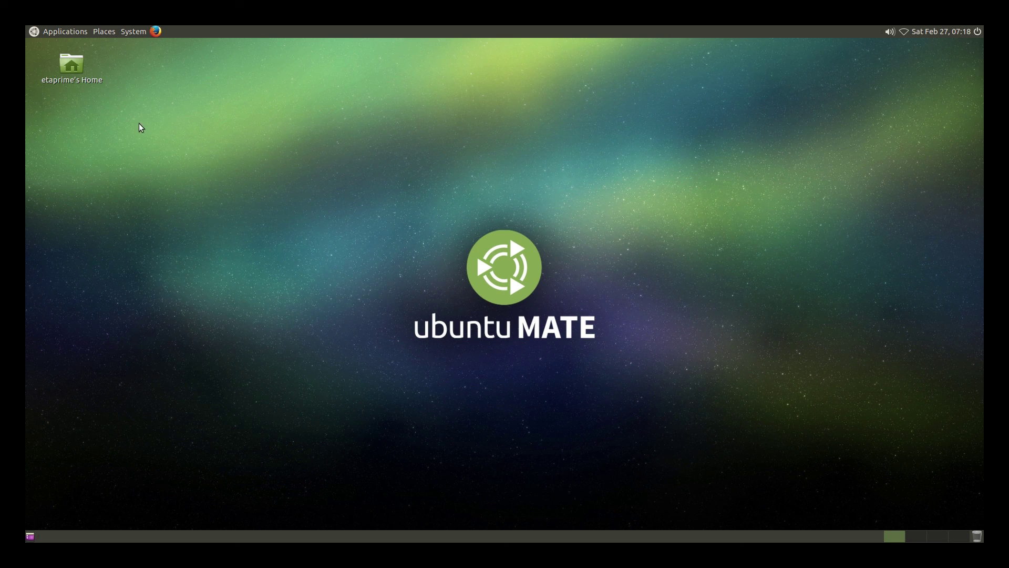
{"action": "right_click", "coordinate": [69, 68]}
{"action": "left_click", "coordinate": [125, 278]}
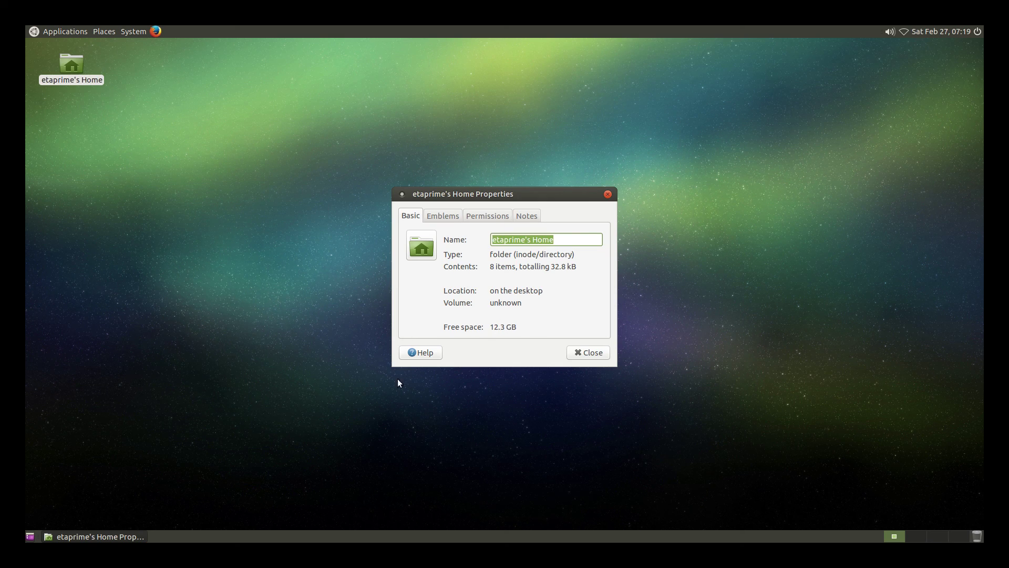
{"action": "left_click", "coordinate": [608, 194]}
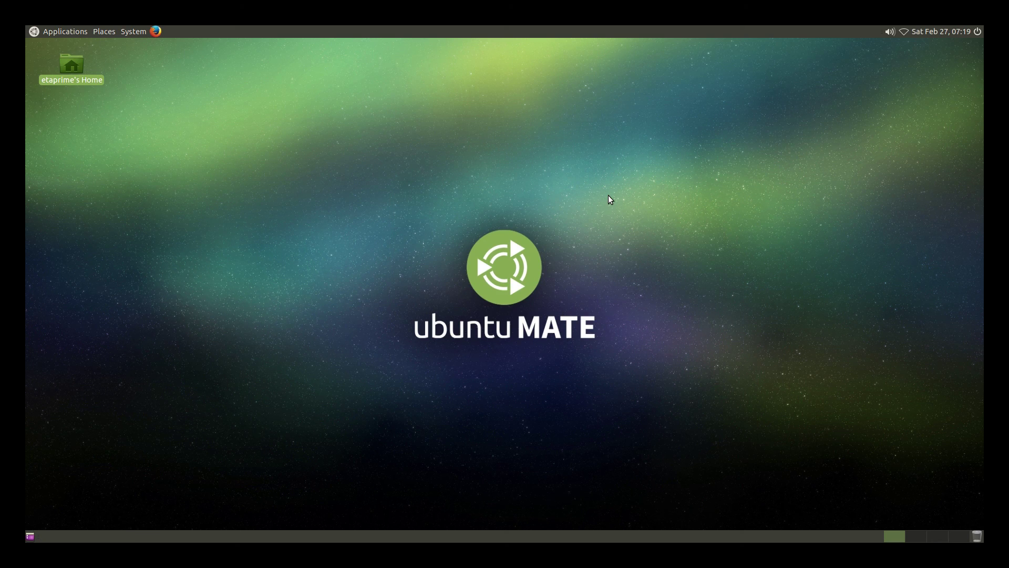
{"action": "left_click", "coordinate": [609, 196]}
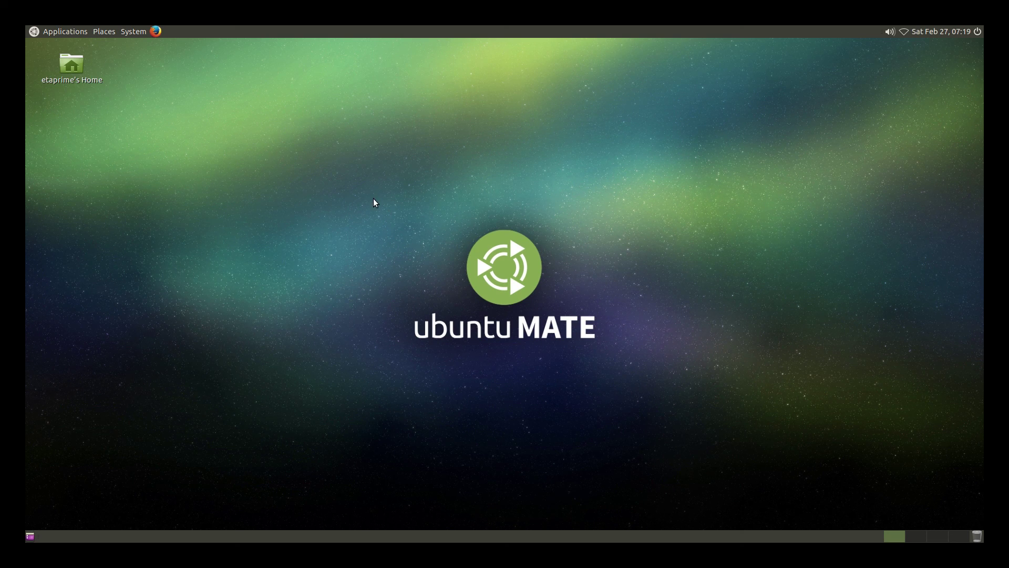
{"action": "left_click_drag", "start_coordinate": [373, 200], "coordinate": [646, 397]}
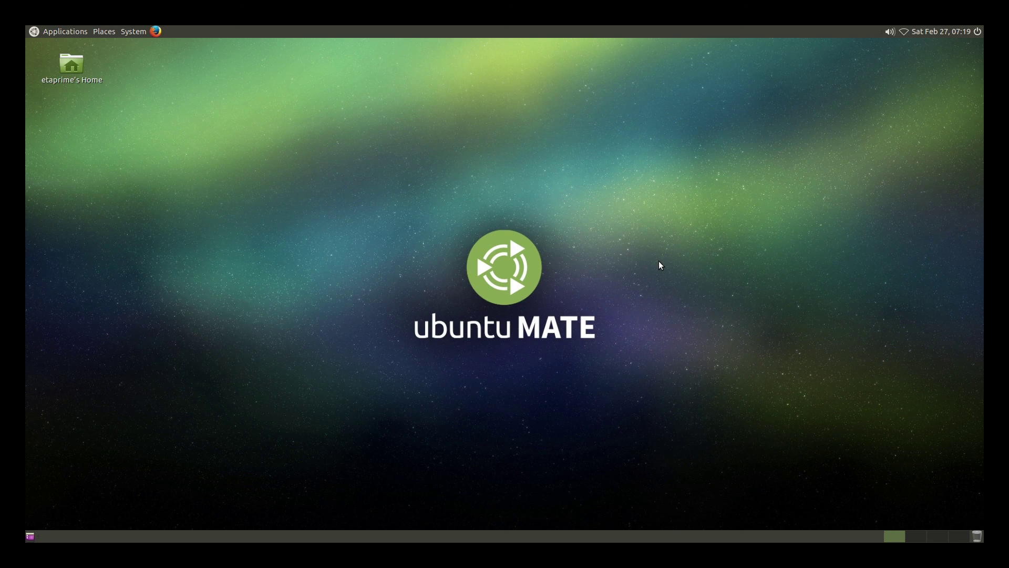